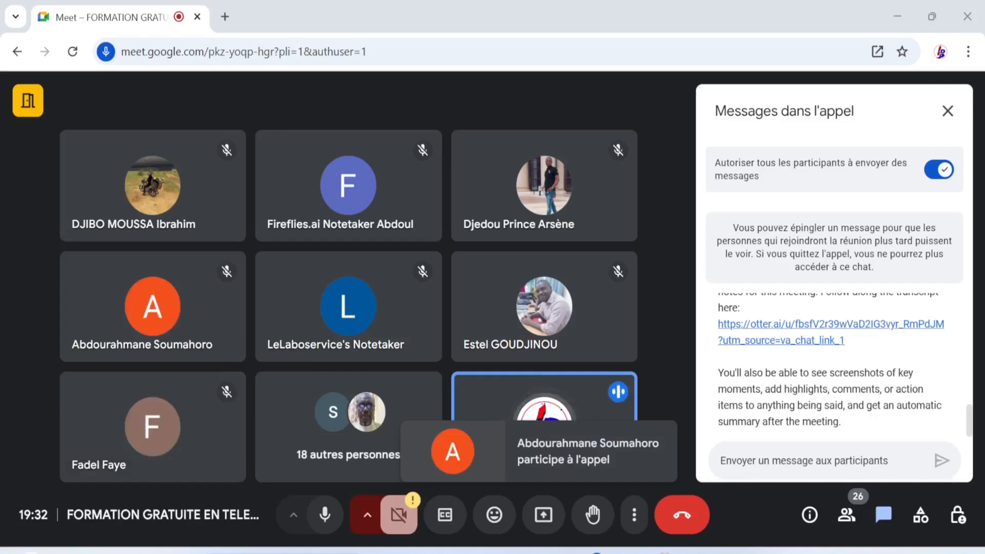
{"action": "mouse_move", "coordinate": [725, 552]}
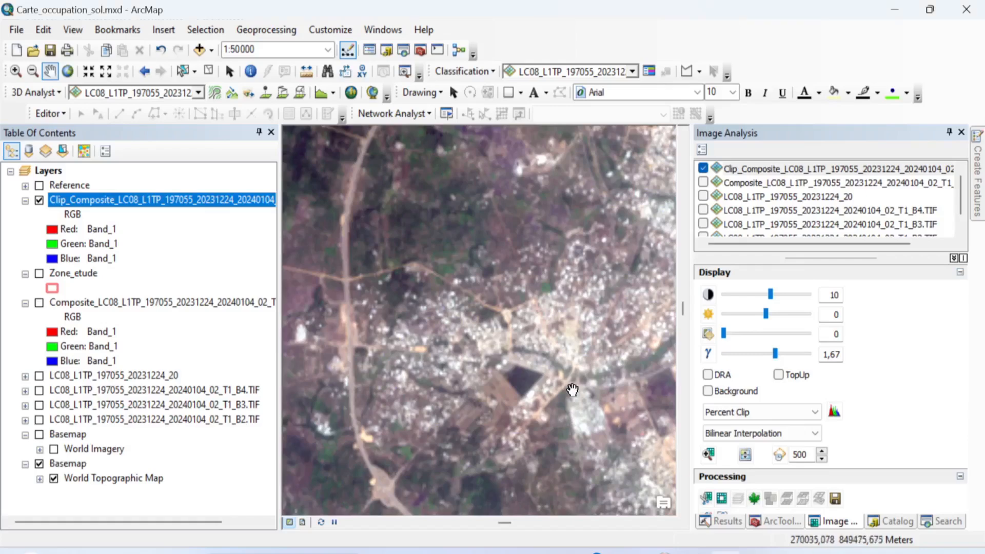
{"action": "scroll", "coordinate": [571, 420], "scroll_direction": "down", "scroll_amount": 1}
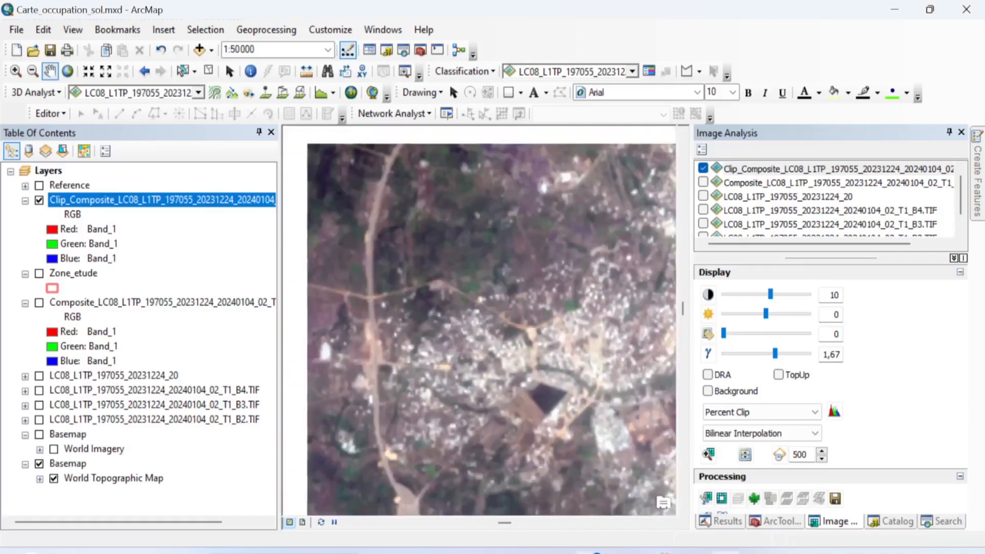
Switch to the Google Meet call, present the entire screen (Tout l'écran) and hide the screen-sharing notice
{"action": "mouse_move", "coordinate": [590, 551]}
{"action": "left_click", "coordinate": [654, 551]}
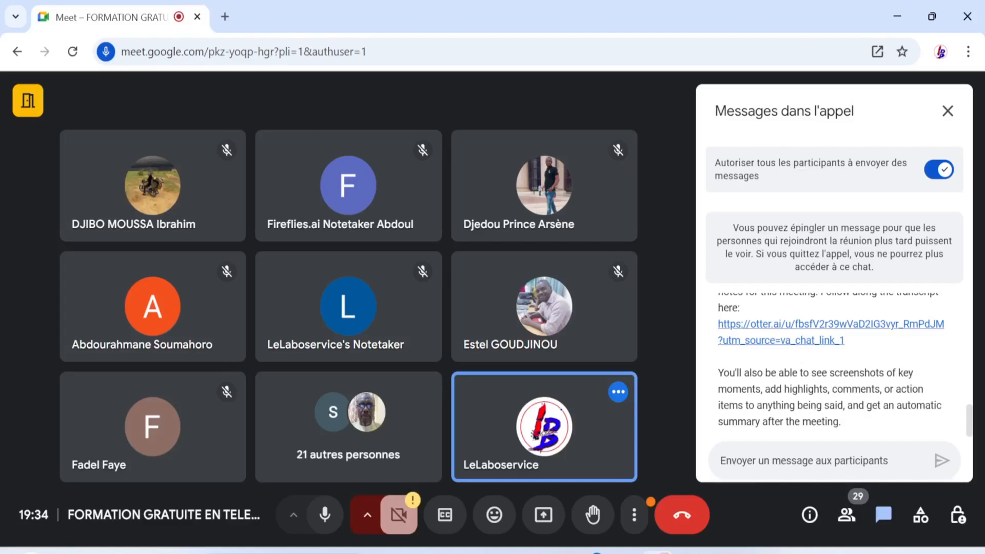
{"action": "left_click", "coordinate": [543, 516]}
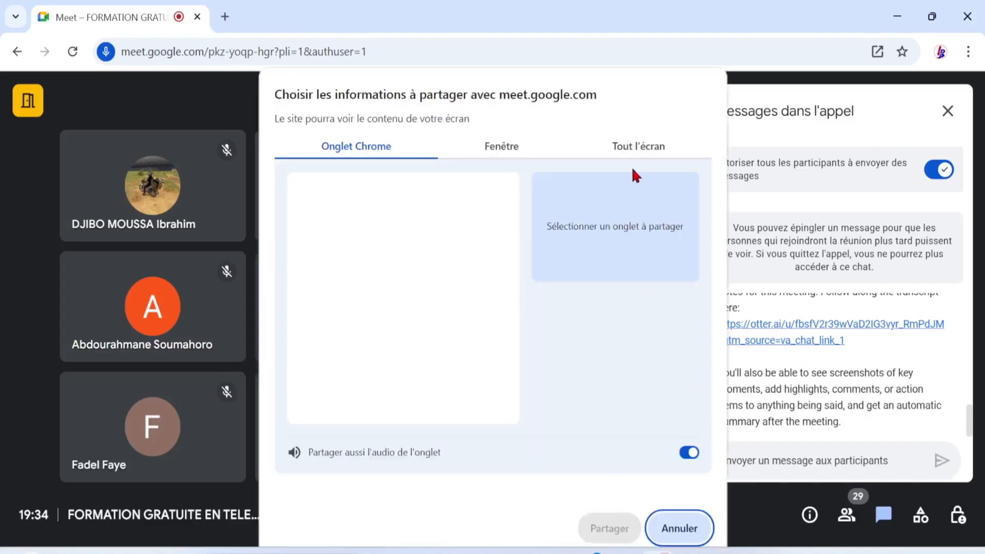
{"action": "left_click", "coordinate": [638, 146]}
{"action": "left_click", "coordinate": [344, 307]}
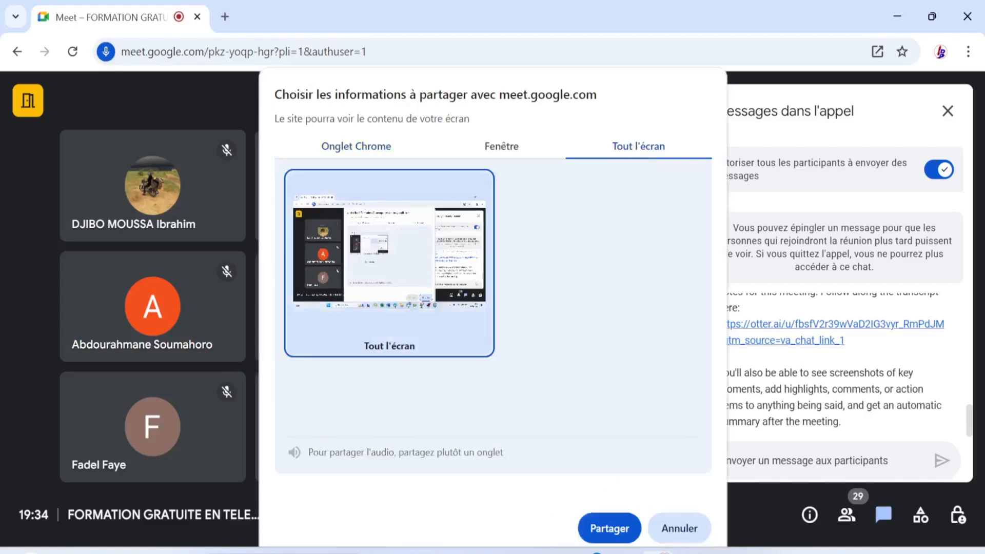
{"action": "left_click", "coordinate": [622, 537]}
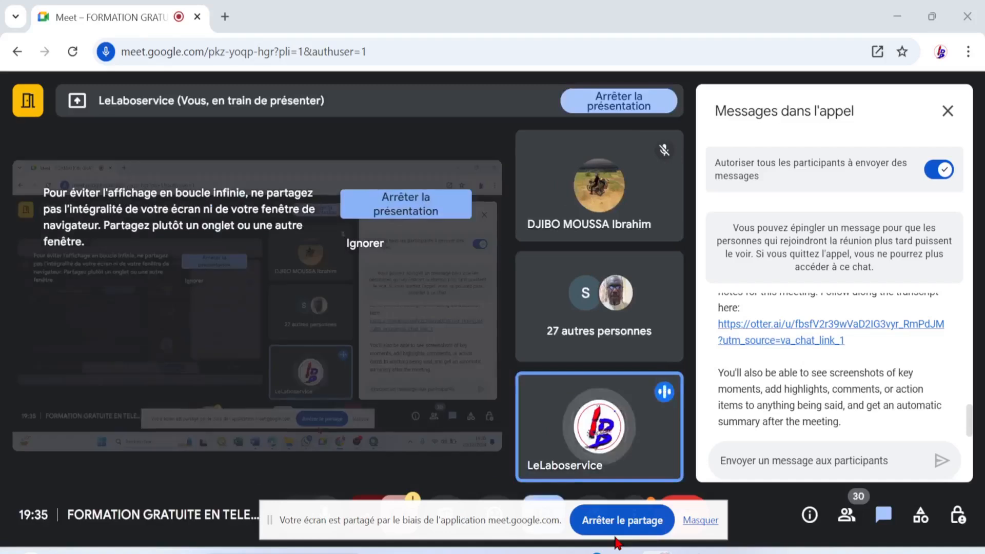
{"action": "left_click", "coordinate": [700, 522]}
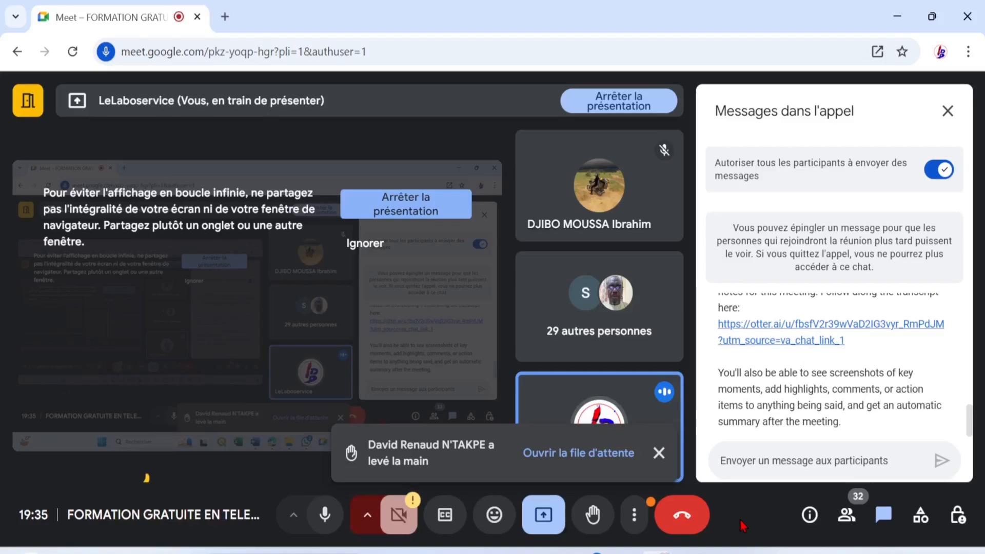
Switch to ArcMap and turn off the Basemap group containing World Topographic Map and the Clip_Composite Landsat layer
{"action": "mouse_move", "coordinate": [724, 551]}
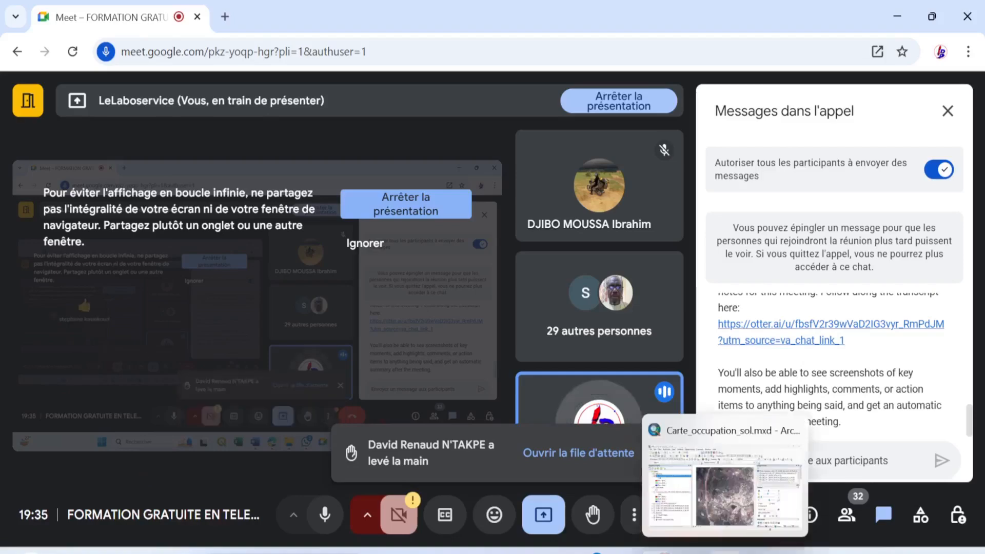
{"action": "left_click", "coordinate": [725, 488]}
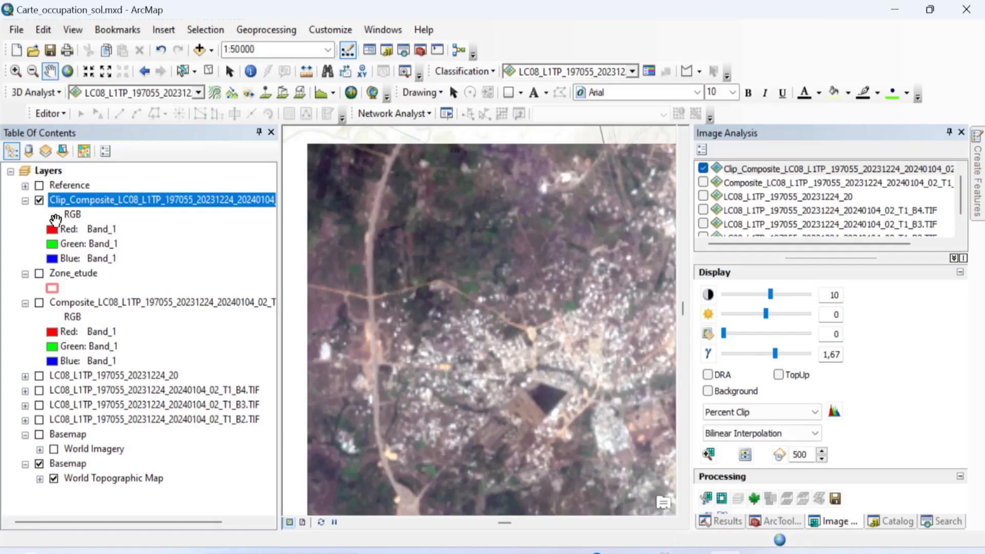
{"action": "mouse_move", "coordinate": [522, 552]}
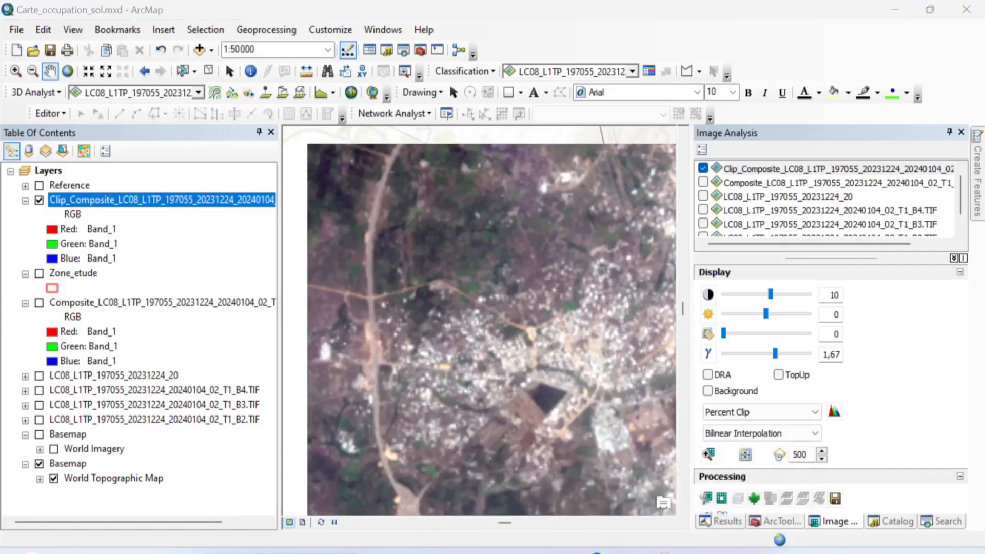
{"action": "left_click", "coordinate": [157, 478]}
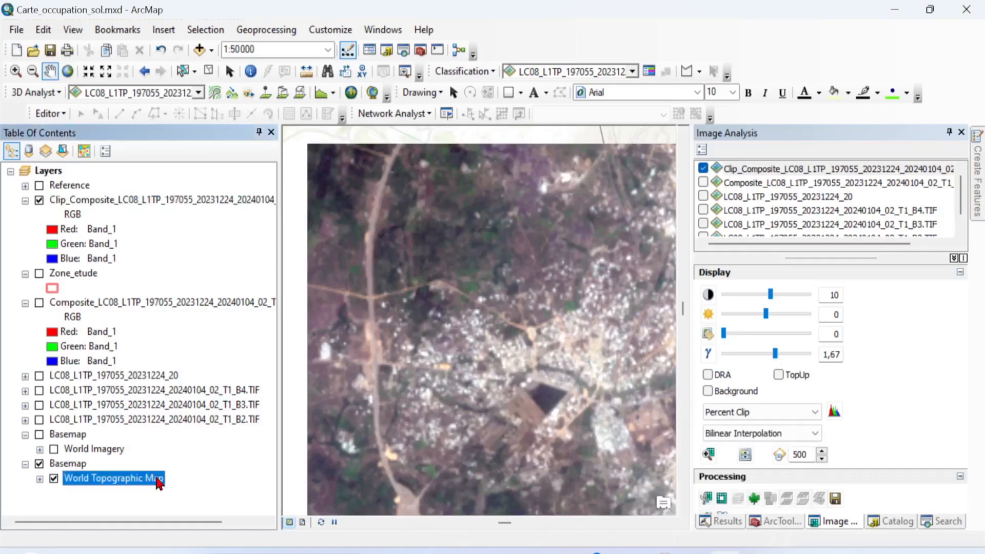
{"action": "left_click", "coordinate": [39, 463]}
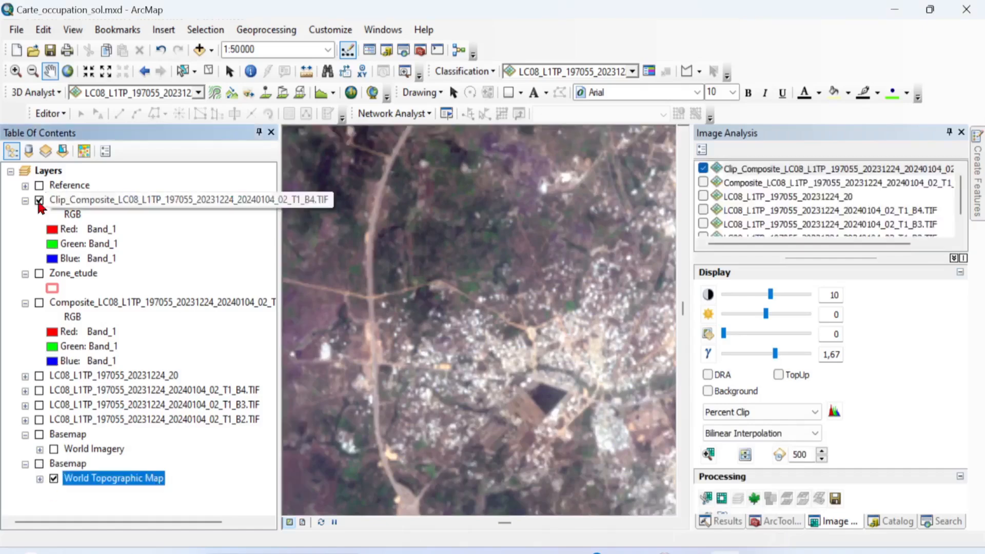
{"action": "left_click", "coordinate": [39, 200]}
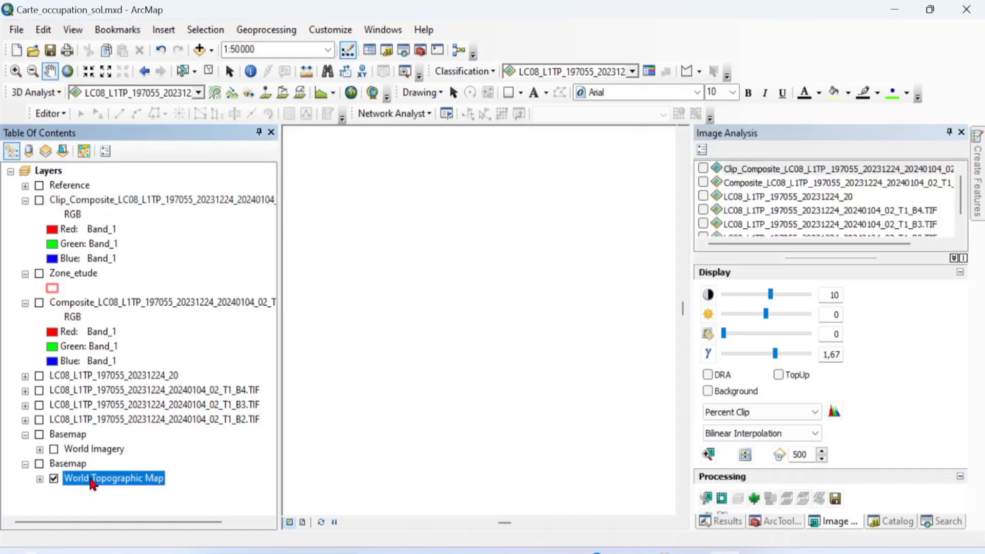
Remove the Basemap group containing World Imagery together with the World Topographic Map layer
{"action": "left_click", "coordinate": [93, 452]}
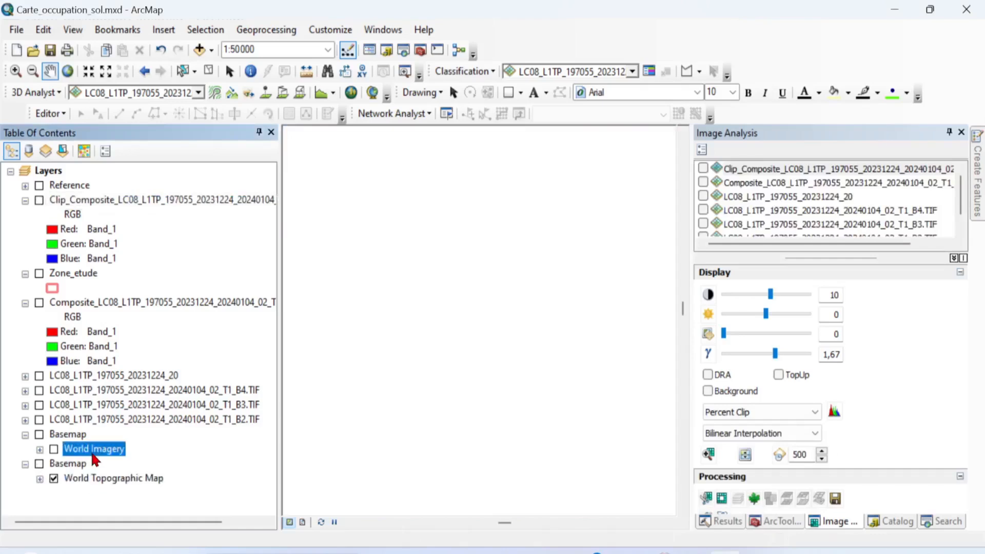
{"action": "left_click", "coordinate": [74, 434]}
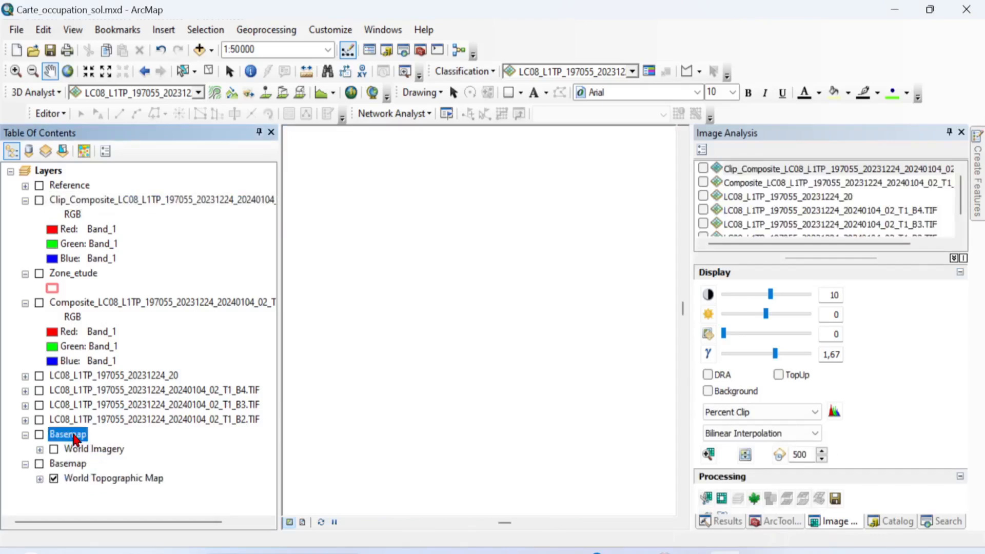
{"action": "left_click", "coordinate": [82, 482], "text": "ctrl"}
{"action": "right_click", "coordinate": [82, 485]}
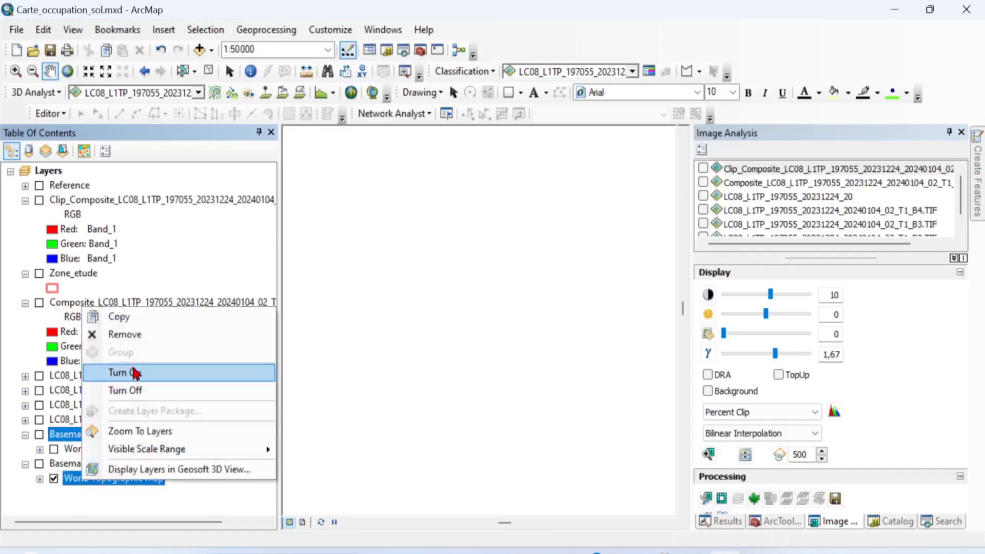
{"action": "left_click", "coordinate": [129, 332]}
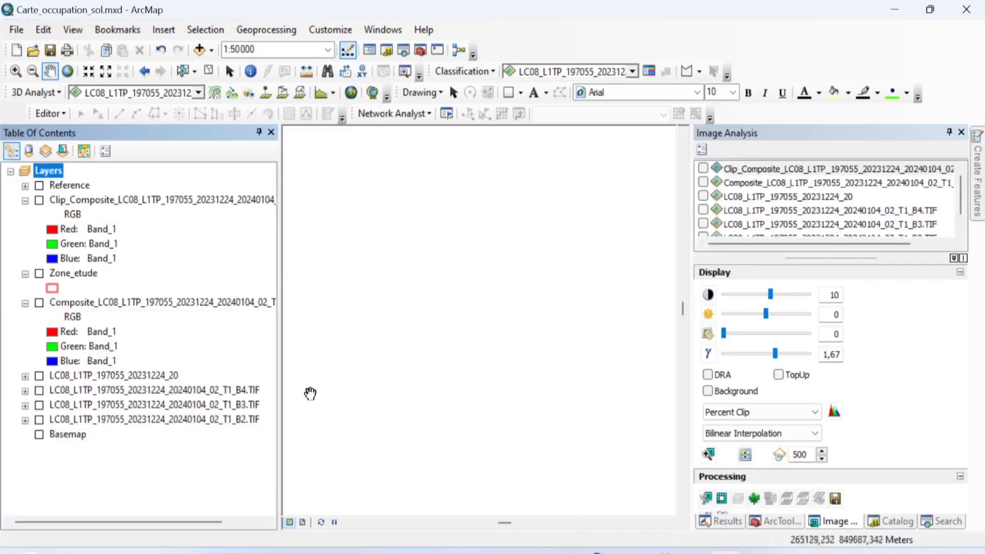
Remove all remaining layers from the map, from Reference down to the empty Basemap group
{"action": "left_click", "coordinate": [69, 435]}
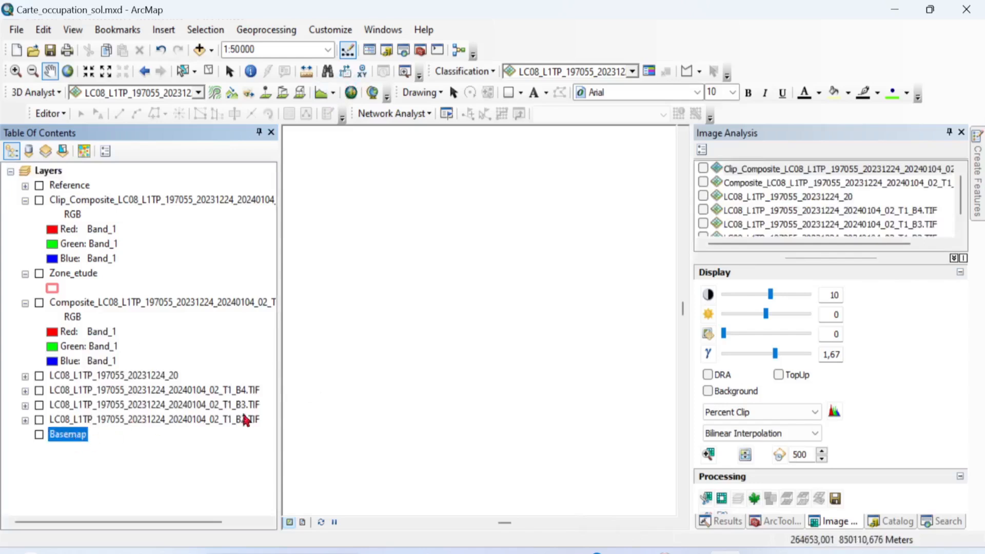
{"action": "left_click", "coordinate": [80, 190], "text": "shift"}
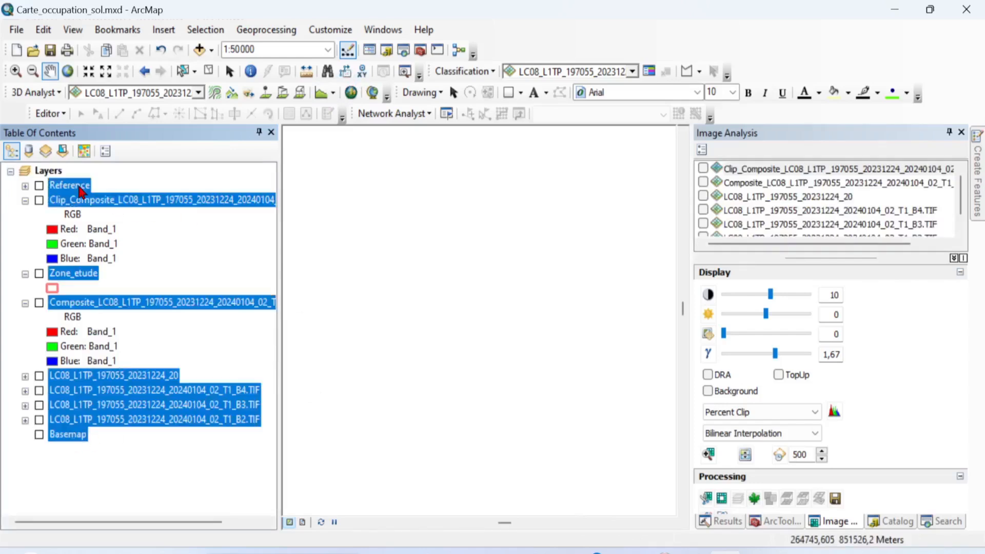
{"action": "right_click", "coordinate": [80, 190]}
{"action": "left_click", "coordinate": [126, 214]}
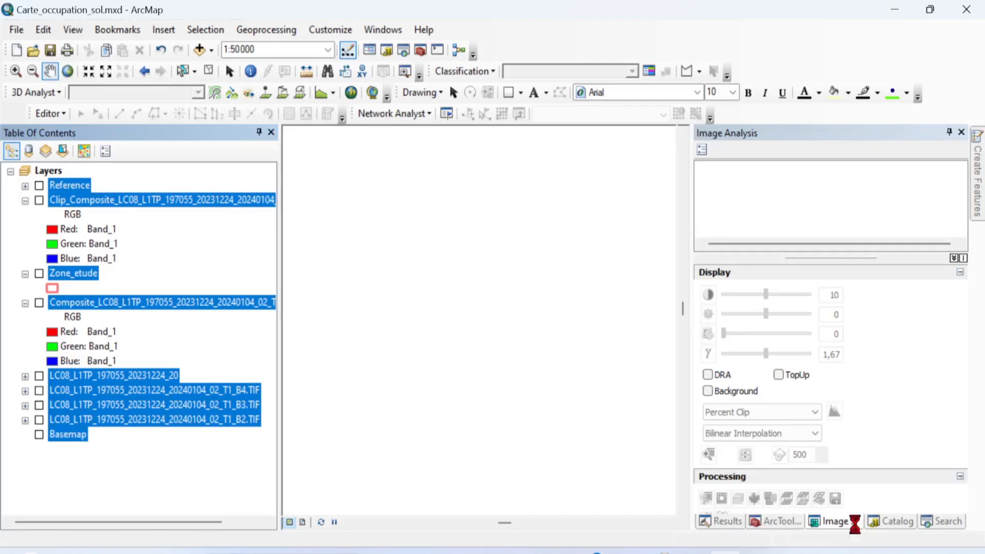
Switch to File Explorer and open the LC08_L1TP_197055_20231224_20240104_02_T1 folder in Téléchargements to examine its band files
{"action": "mouse_move", "coordinate": [555, 553]}
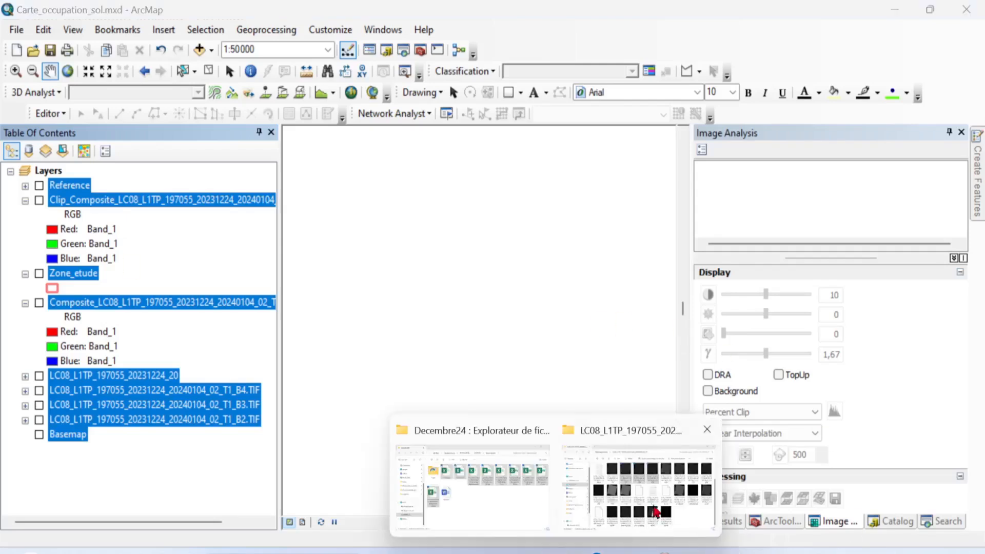
{"action": "left_click", "coordinate": [638, 471]}
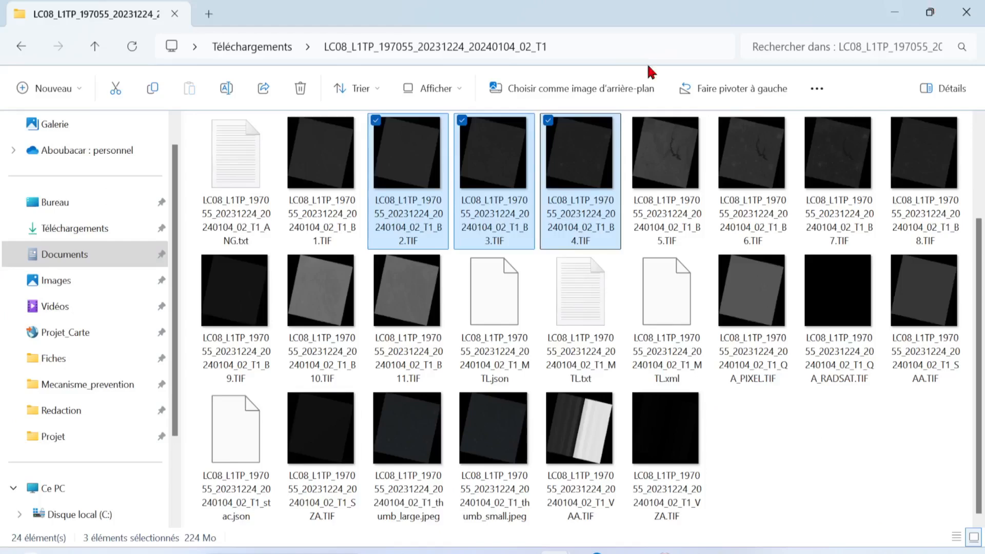
{"action": "left_click", "coordinate": [267, 46]}
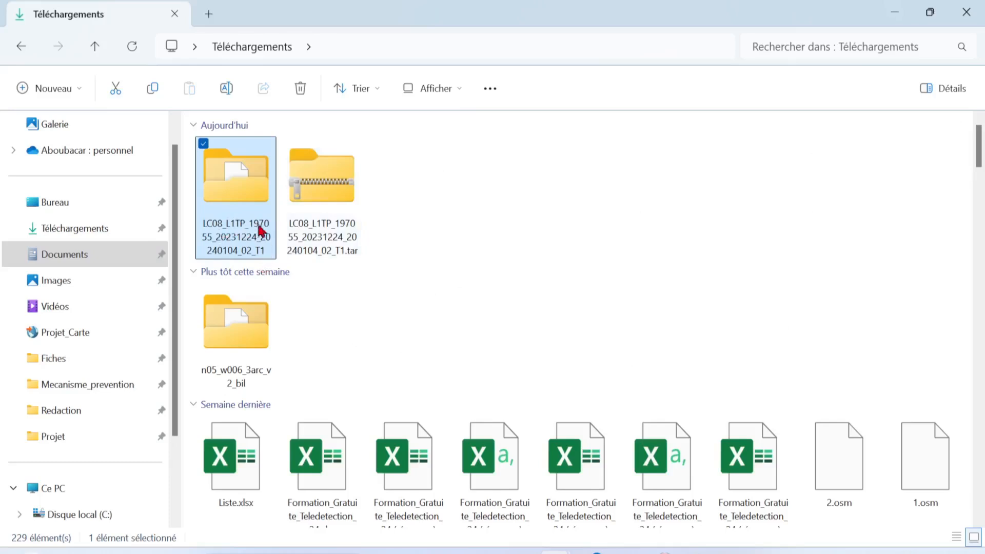
{"action": "double_click", "coordinate": [253, 174]}
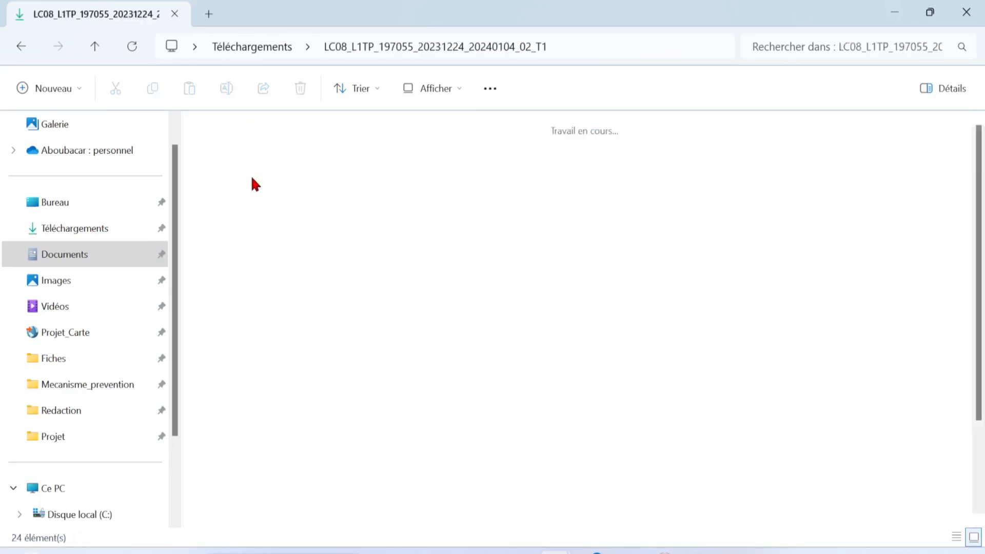
{"action": "mouse_move", "coordinate": [247, 191]}
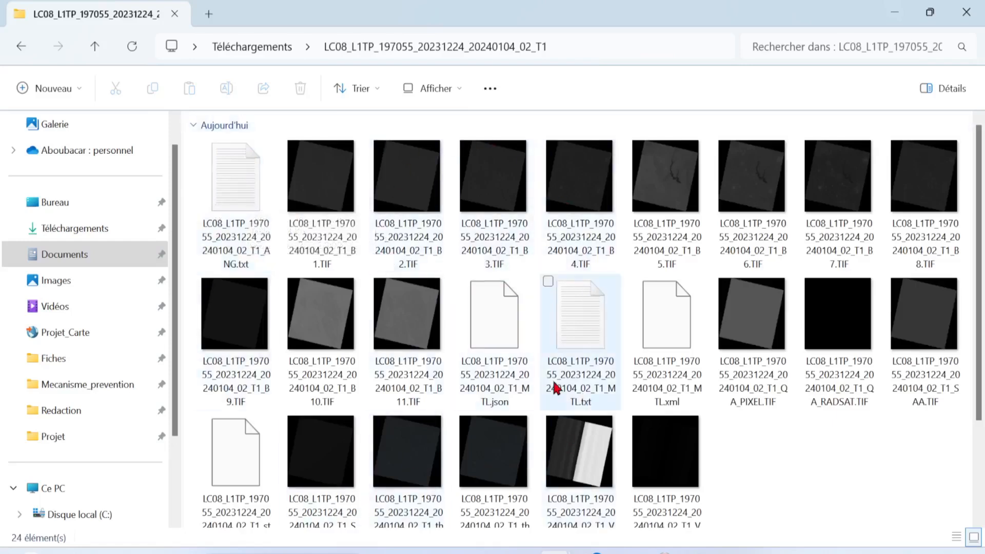
{"action": "mouse_move", "coordinate": [554, 382]}
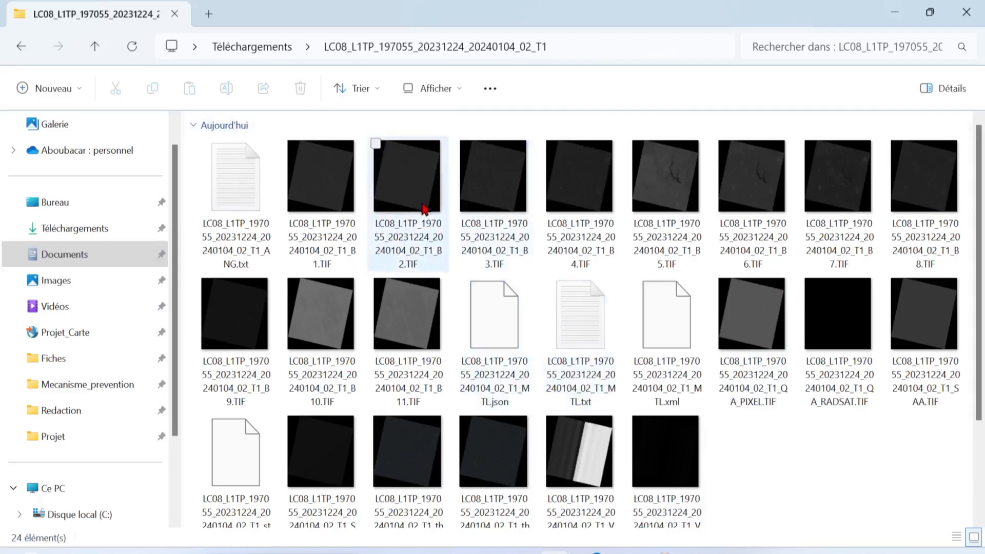
{"action": "mouse_move", "coordinate": [424, 208]}
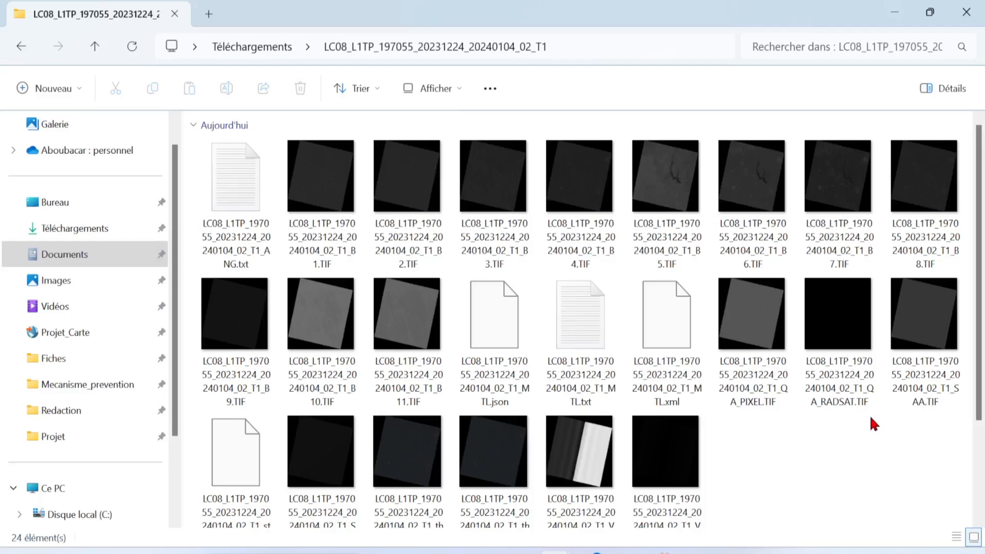
Select the Landsat band files B4.TIF, B3.TIF and B2.TIF together
{"action": "left_click", "coordinate": [593, 184]}
{"action": "left_click", "coordinate": [501, 233], "text": "ctrl"}
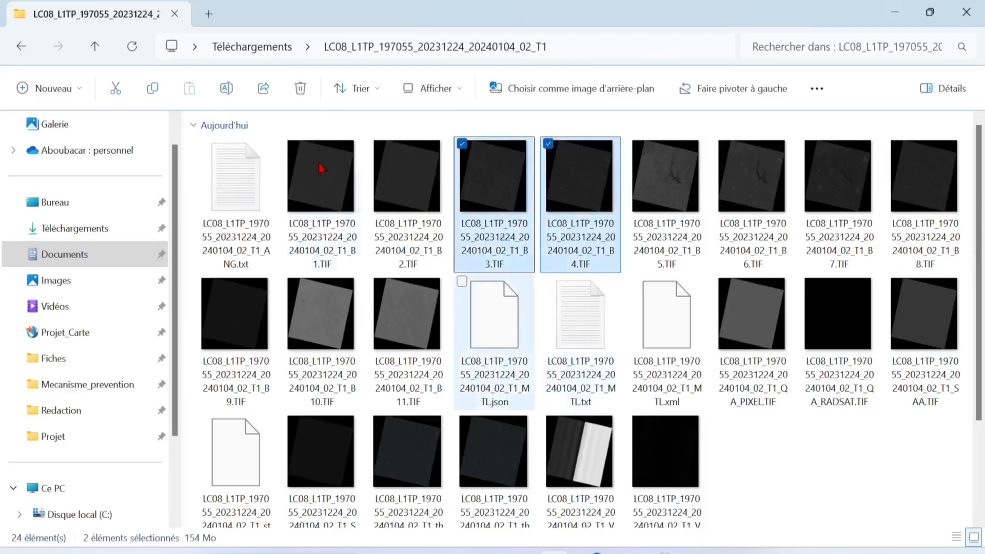
{"action": "left_click", "coordinate": [436, 189], "text": "ctrl"}
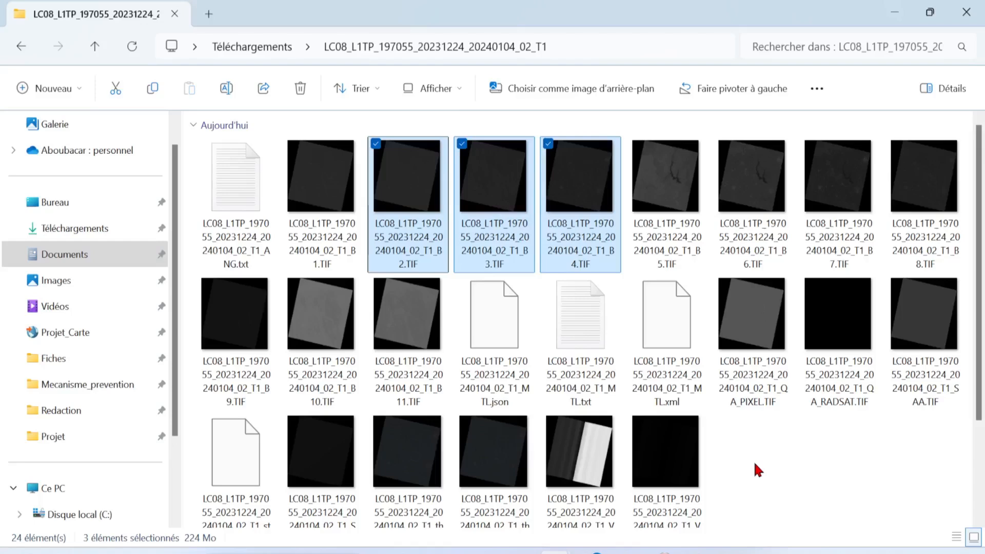
Switch to ArcMap and narrow the docked Image Analysis window to enlarge the map area
{"action": "left_click", "coordinate": [751, 548]}
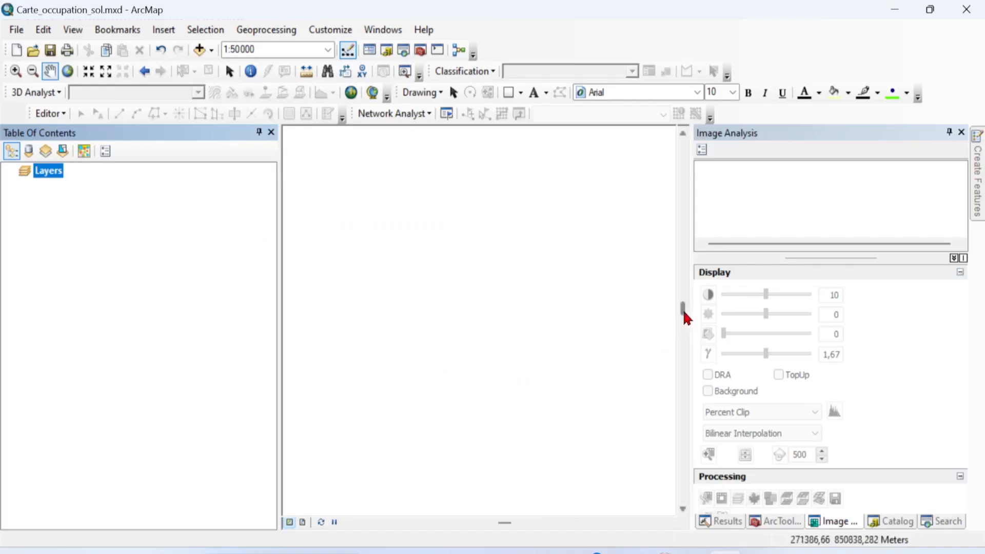
{"action": "left_click_drag", "start_coordinate": [692, 309], "coordinate": [847, 325]}
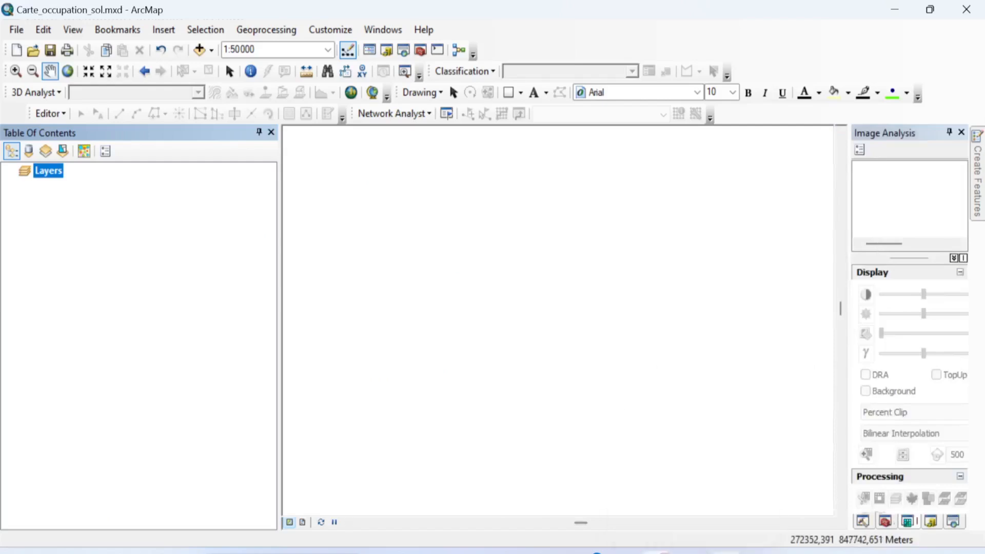
Add the selected Landsat band files B2.TIF, B3.TIF and B4.TIF from File Explorer to the empty ArcMap map
{"action": "mouse_move", "coordinate": [663, 549]}
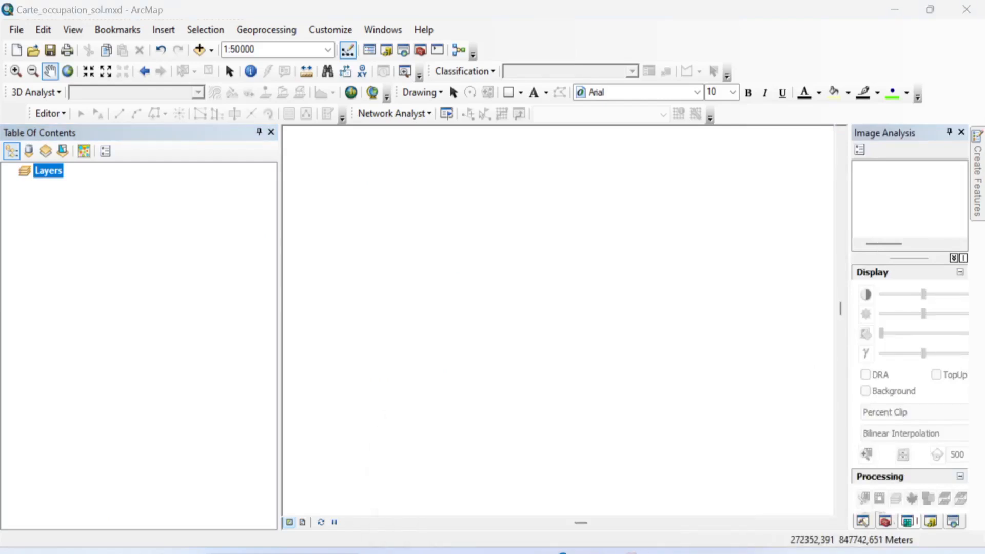
{"action": "mouse_move", "coordinate": [723, 552]}
{"action": "left_click", "coordinate": [820, 524]}
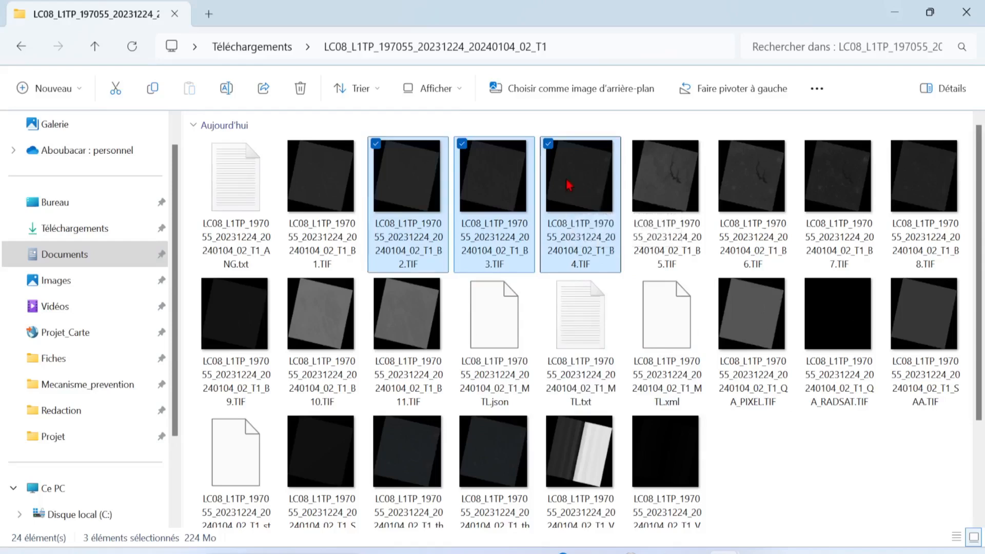
{"action": "left_click_drag", "start_coordinate": [568, 185], "coordinate": [690, 549]}
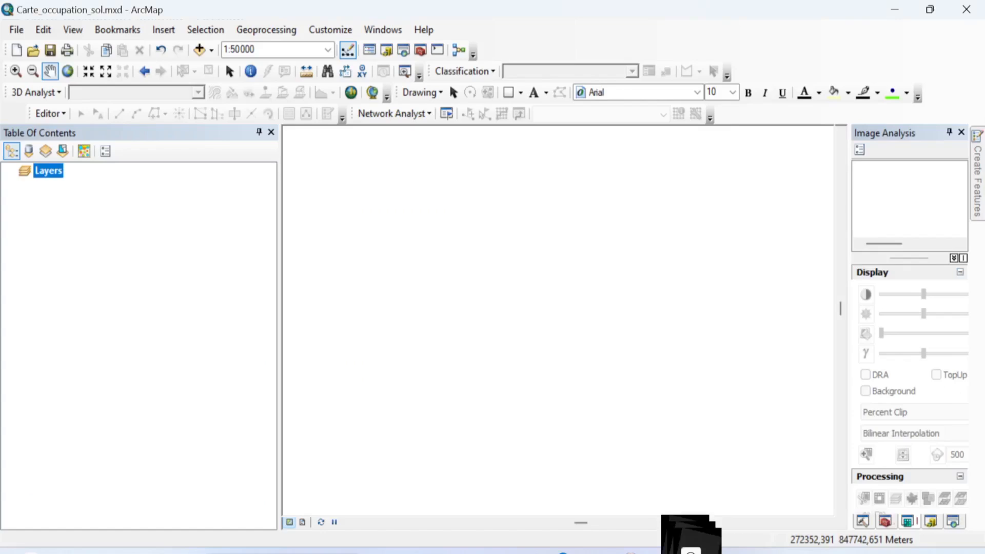
{"action": "left_click_drag", "start_coordinate": [691, 550], "coordinate": [629, 383]}
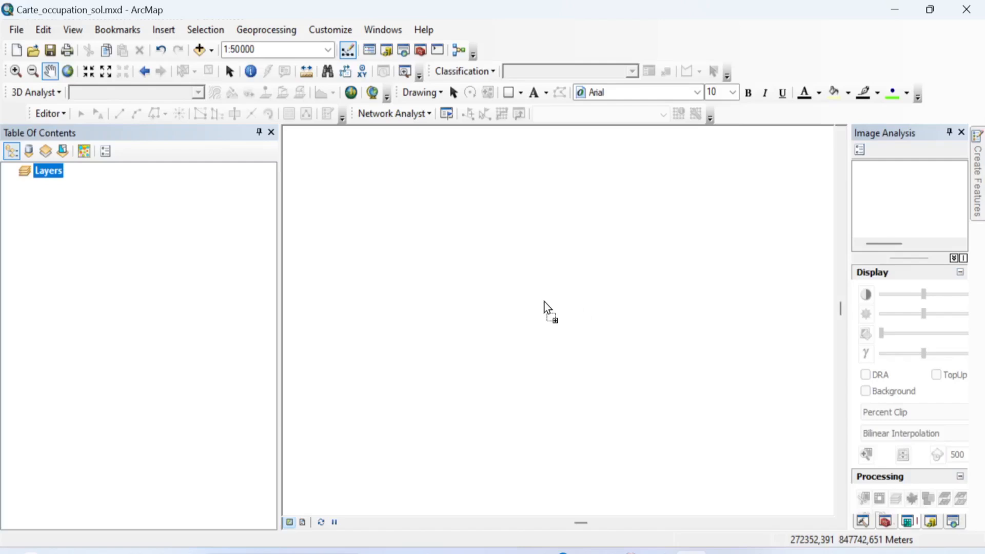
{"action": "left_click_drag", "start_coordinate": [543, 303], "coordinate": [543, 302]}
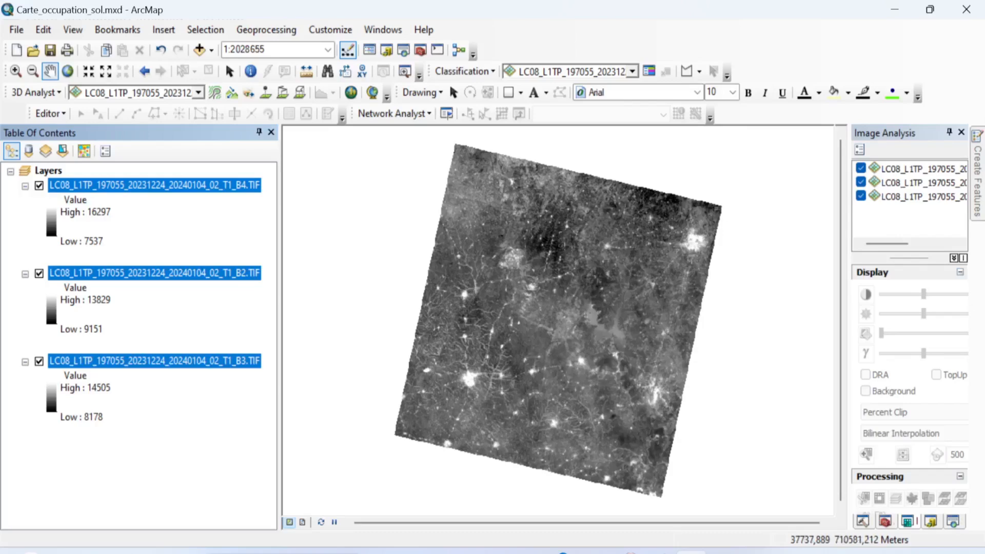
{"action": "left_click_drag", "start_coordinate": [547, 337], "coordinate": [482, 324]}
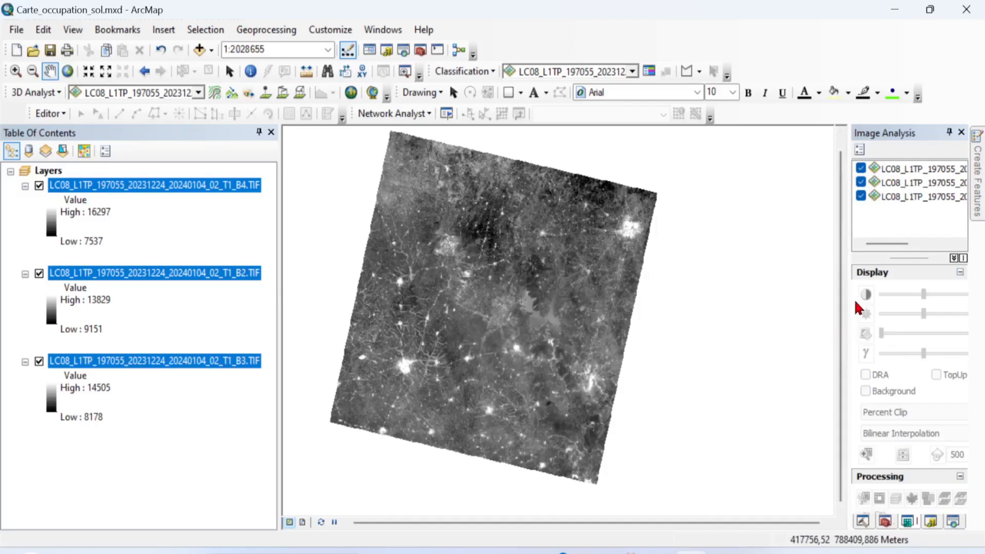
Check where the Image Analysis window is opened from and widen the docked window to fit the full band file names
{"action": "left_click_drag", "start_coordinate": [847, 302], "coordinate": [738, 304]}
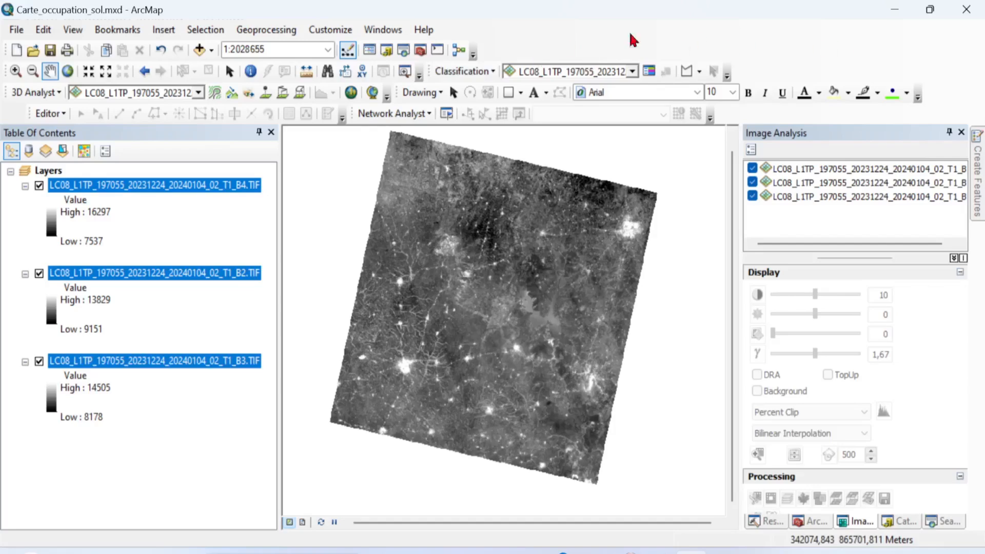
{"action": "right_click", "coordinate": [665, 45]}
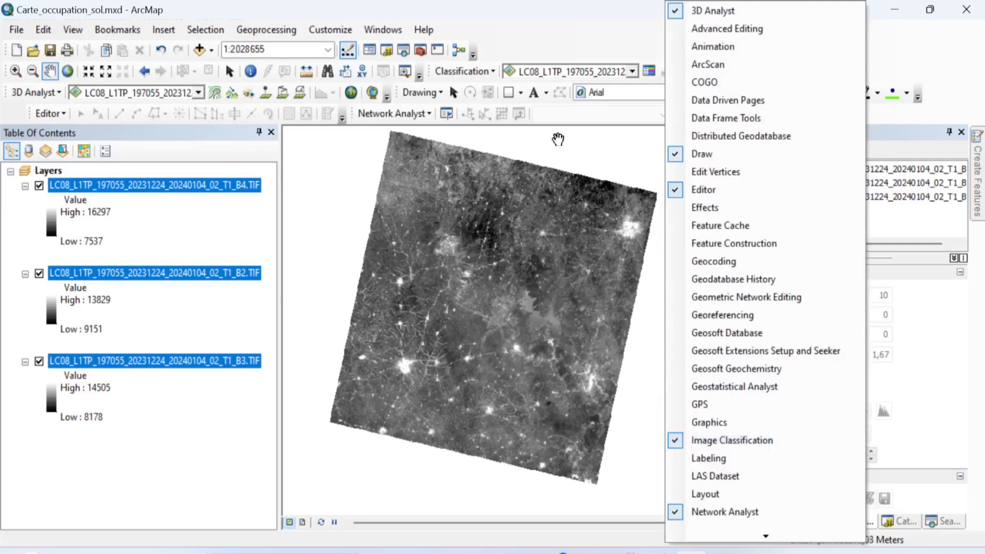
{"action": "left_click", "coordinate": [553, 30]}
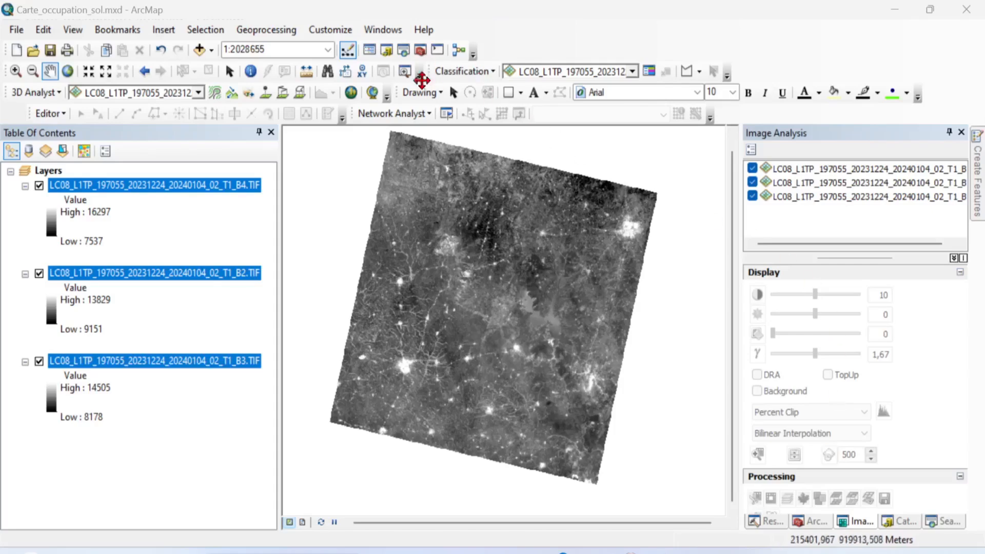
{"action": "right_click", "coordinate": [774, 45]}
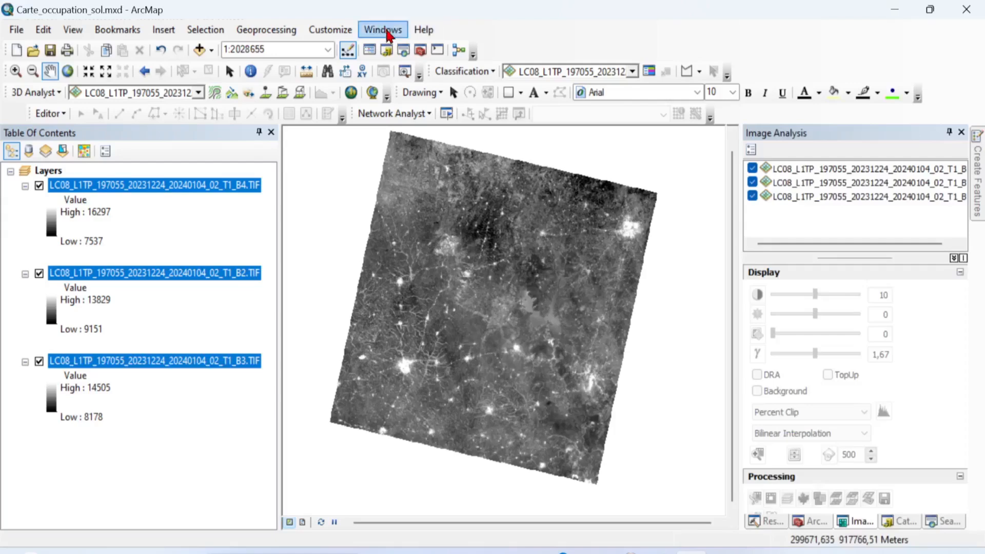
{"action": "left_click", "coordinate": [389, 32]}
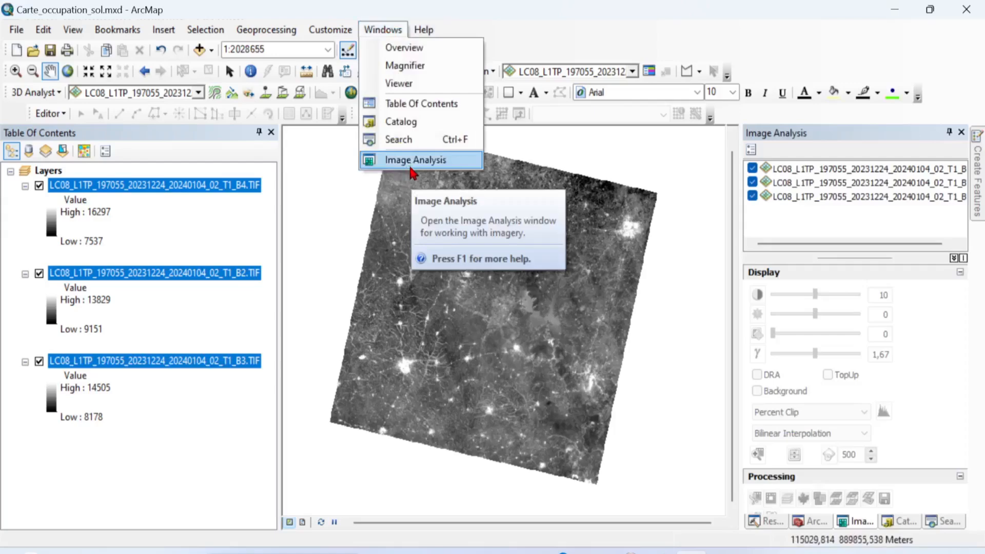
{"action": "left_click", "coordinate": [715, 47]}
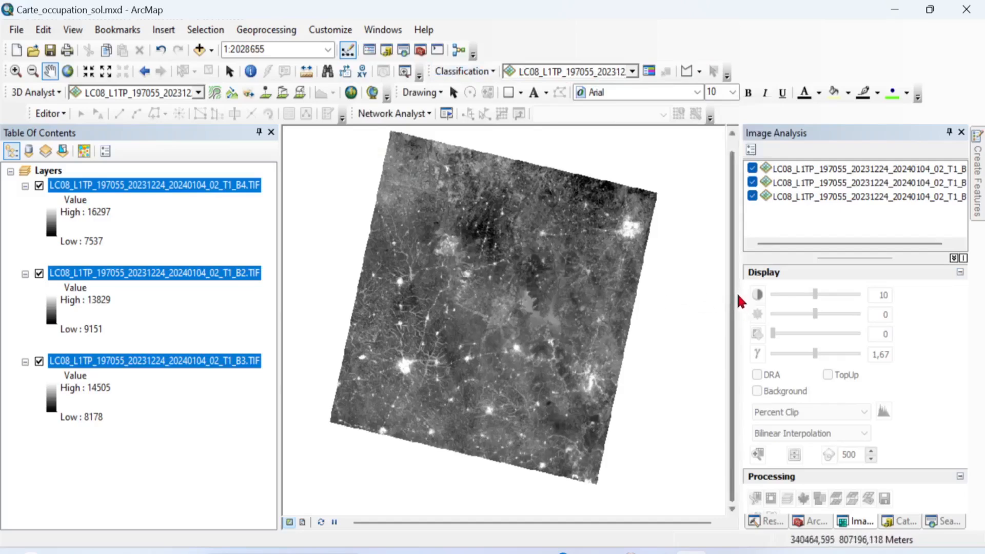
{"action": "left_click_drag", "start_coordinate": [737, 295], "coordinate": [624, 295]}
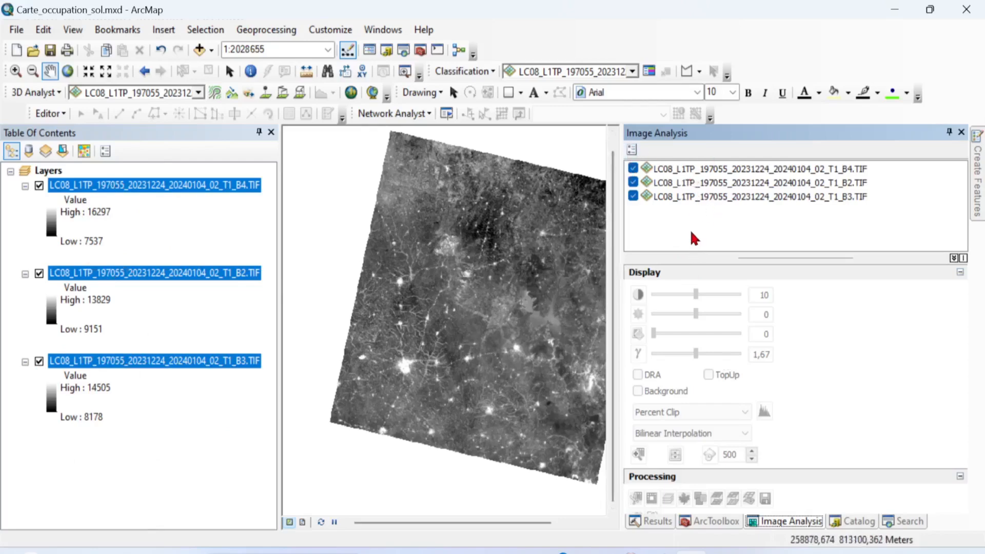
Collapse the legends of the three band layers and move the B2 layer below B3 so the order is B4, B3, B2
{"action": "left_click", "coordinate": [24, 361], "text": "ctrl"}
{"action": "left_click", "coordinate": [62, 381]}
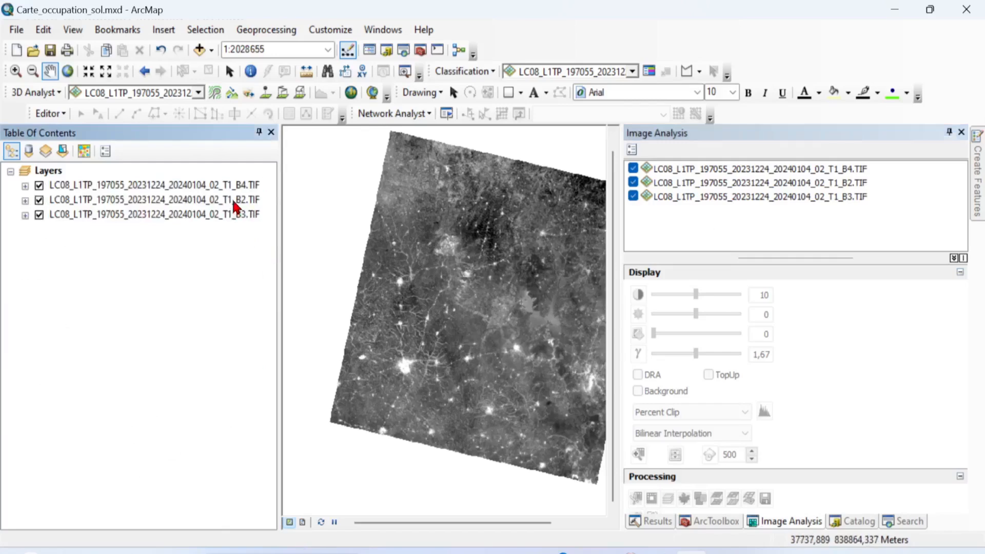
{"action": "left_click_drag", "start_coordinate": [232, 198], "coordinate": [231, 237]}
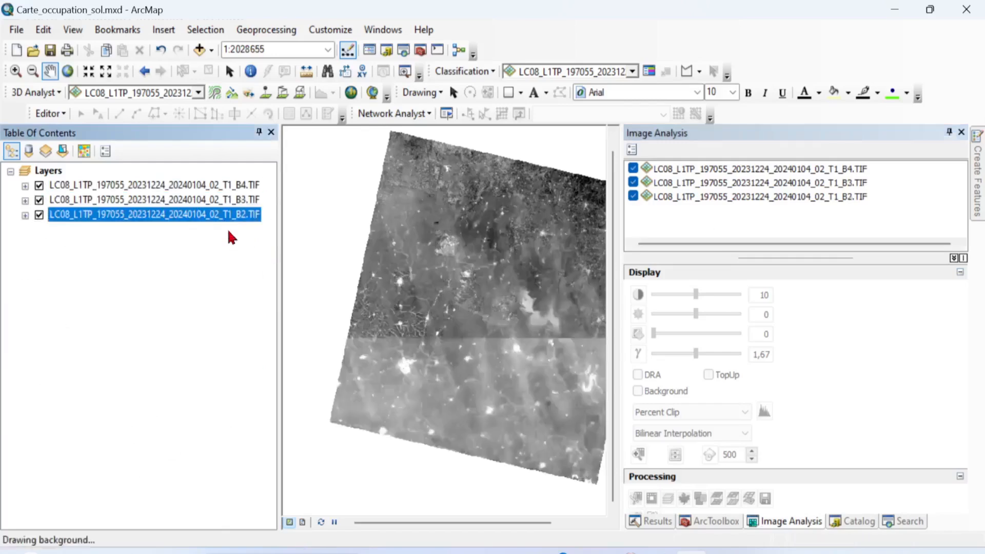
{"action": "left_click", "coordinate": [241, 187]}
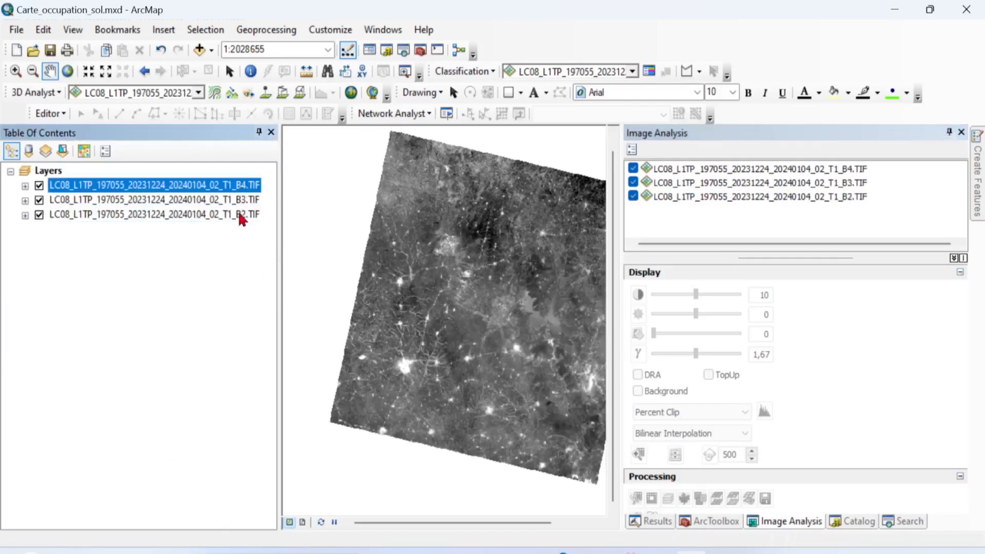
{"action": "left_click", "coordinate": [243, 203]}
{"action": "left_click", "coordinate": [242, 218], "text": "shift"}
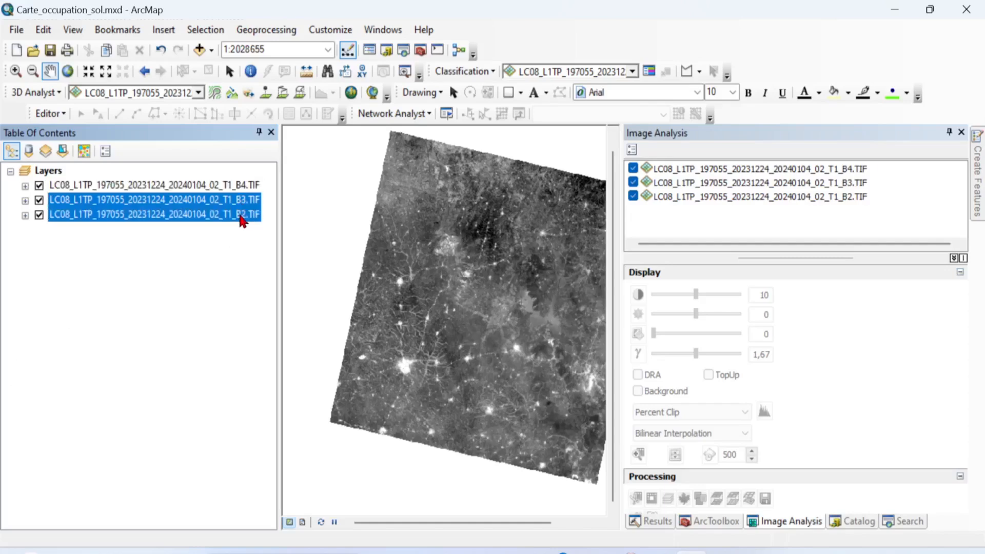
{"action": "left_click", "coordinate": [242, 218]}
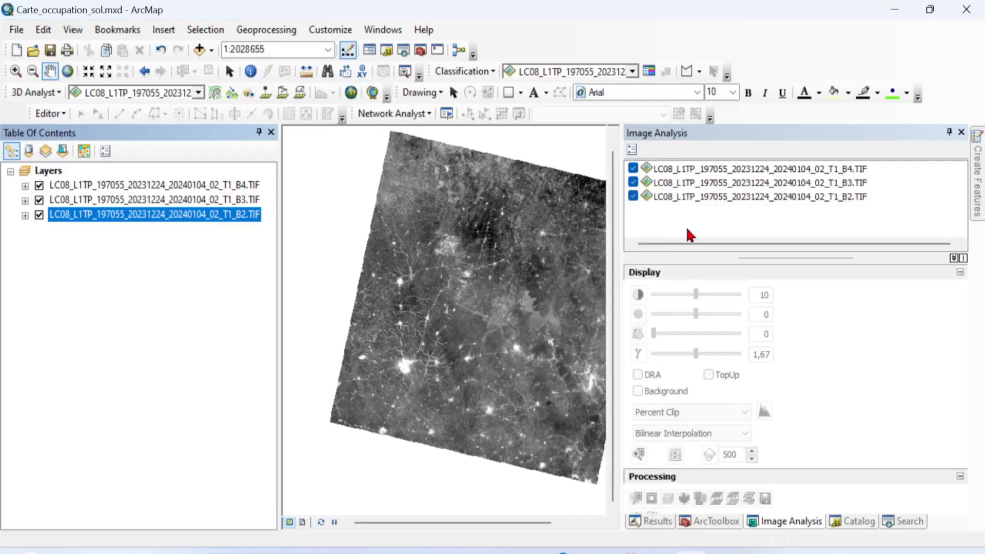
Select bands B4, B3 and B2 together in the Image Analysis list and combine them with Composite Bands
{"action": "left_click", "coordinate": [764, 172]}
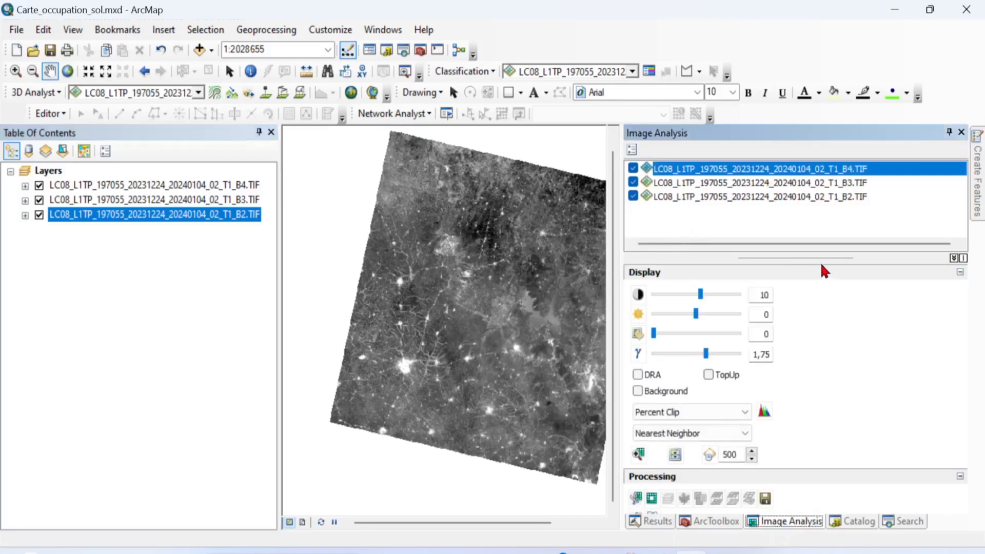
{"action": "left_click", "coordinate": [829, 180], "text": "ctrl"}
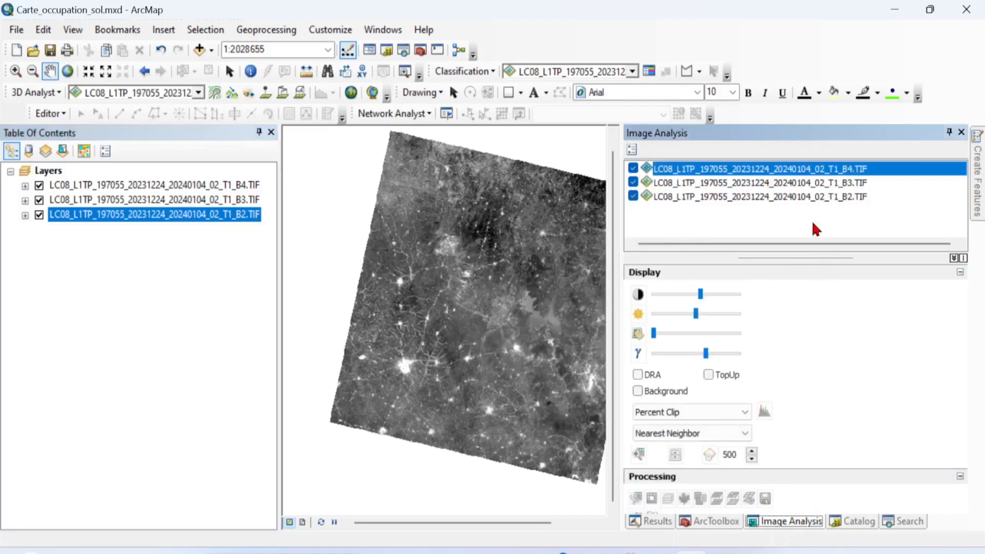
{"action": "left_click", "coordinate": [850, 197], "text": "ctrl"}
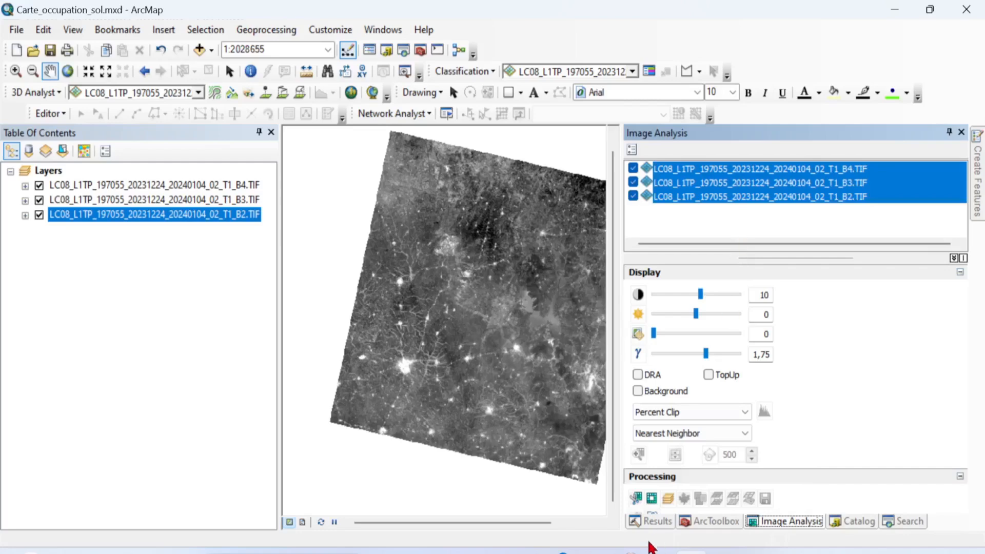
{"action": "left_click", "coordinate": [802, 199]}
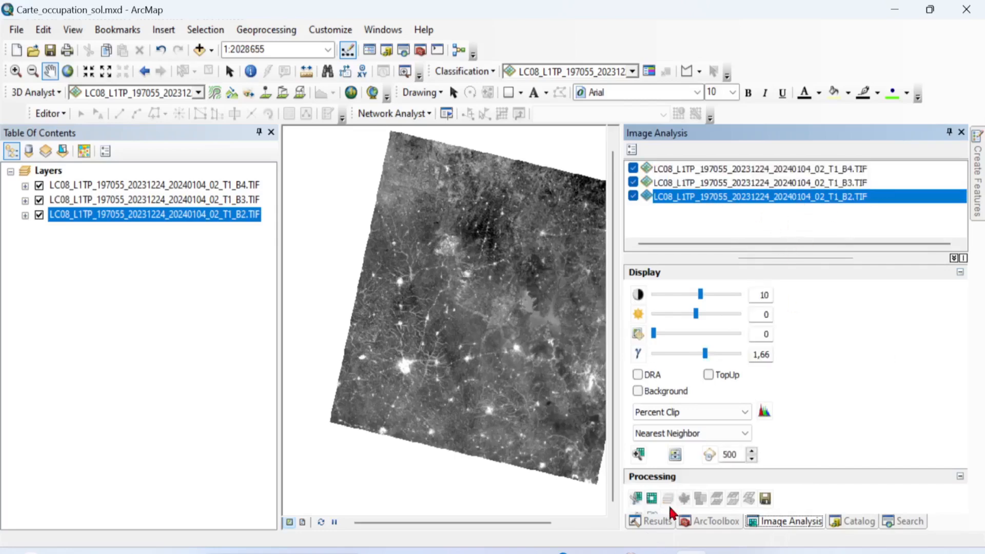
{"action": "left_click", "coordinate": [806, 183]}
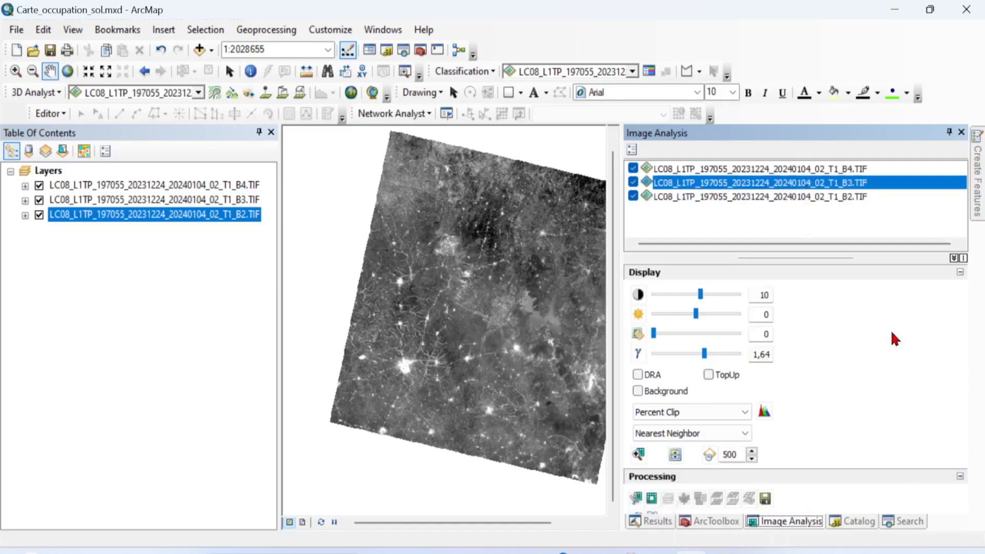
{"action": "left_click", "coordinate": [841, 196]}
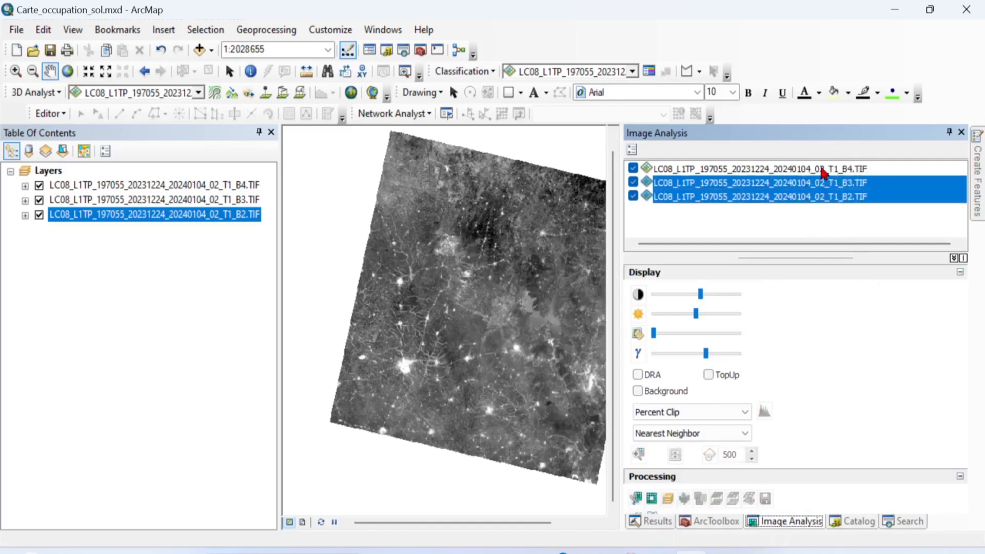
{"action": "left_click", "coordinate": [821, 171], "text": "ctrl"}
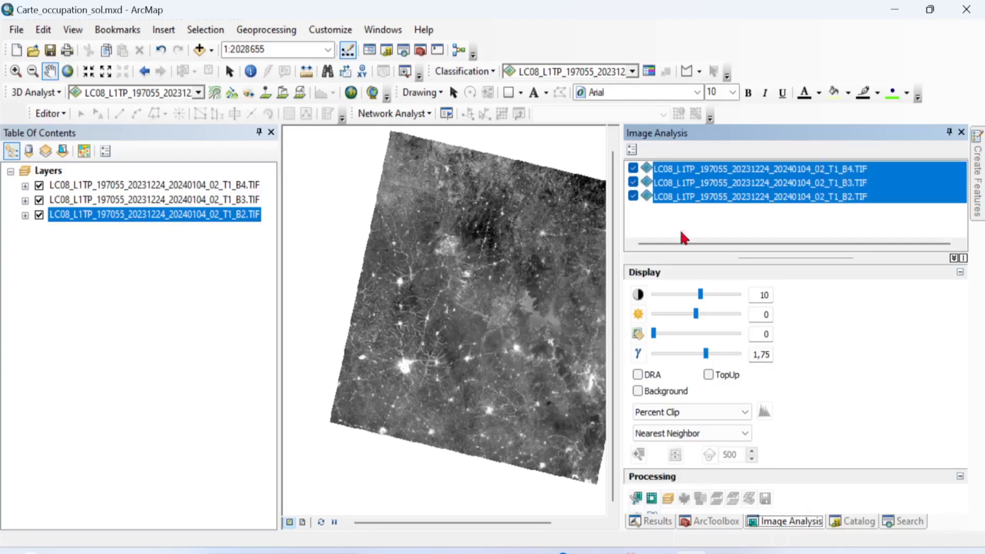
{"action": "left_click", "coordinate": [667, 500]}
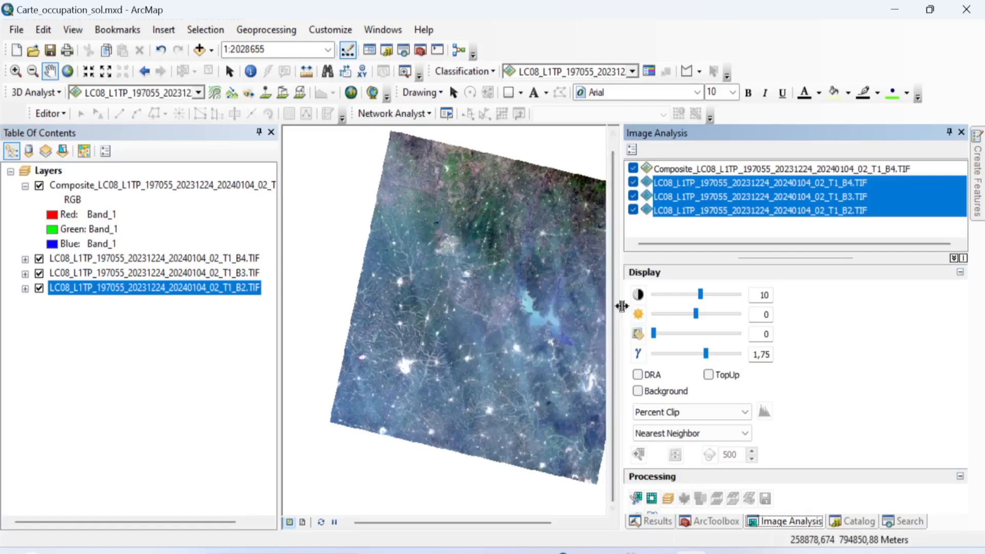
Narrow the Image Analysis window, rename the new composite layer as Composition and save the map document
{"action": "left_click_drag", "start_coordinate": [621, 314], "coordinate": [744, 317]}
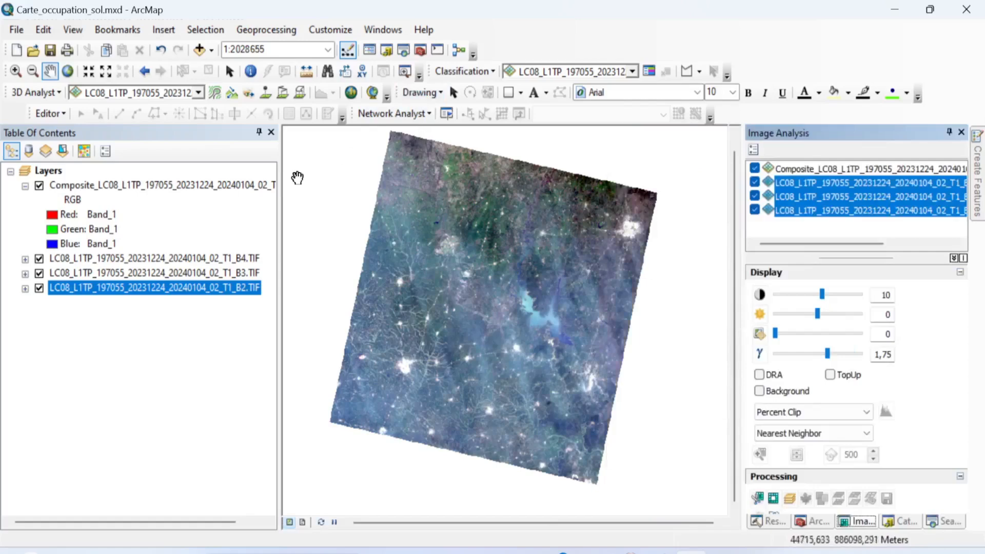
{"action": "left_click", "coordinate": [158, 187]}
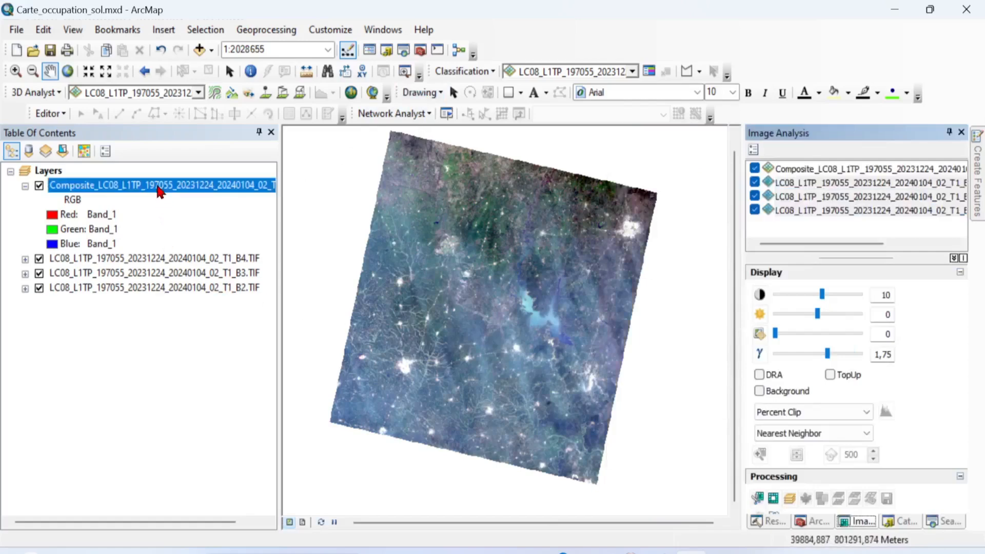
{"action": "left_click", "coordinate": [177, 188]}
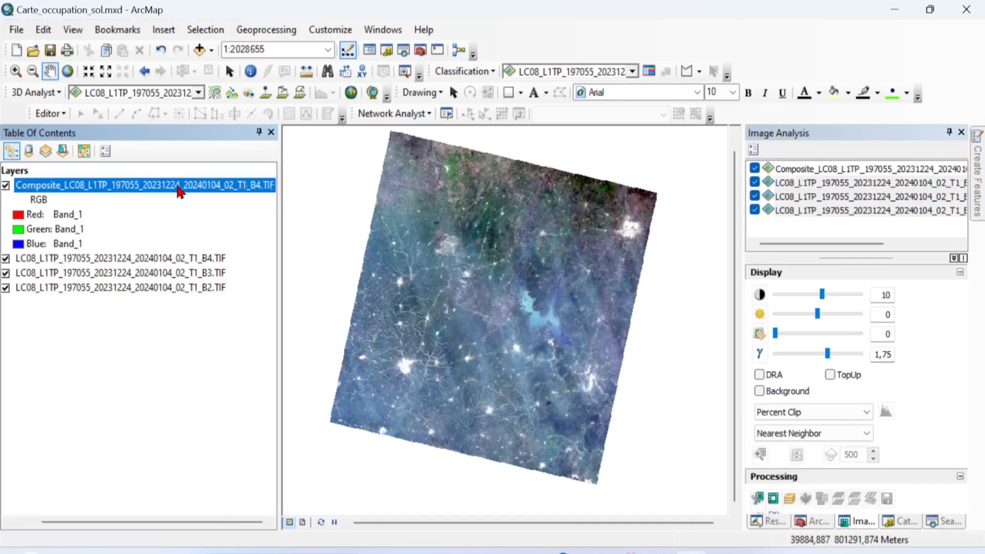
{"action": "type", "text": "C"}
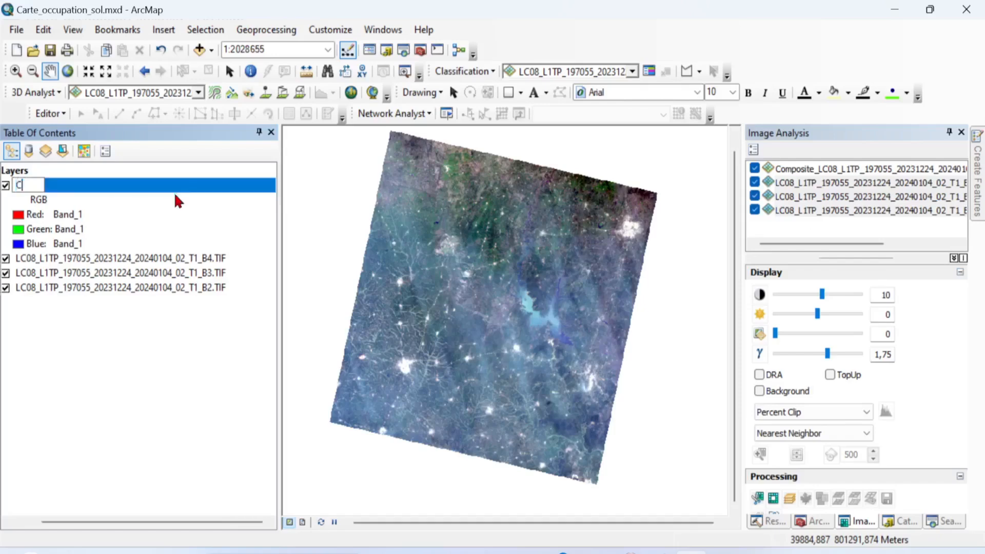
{"action": "type", "text": "omposition"}
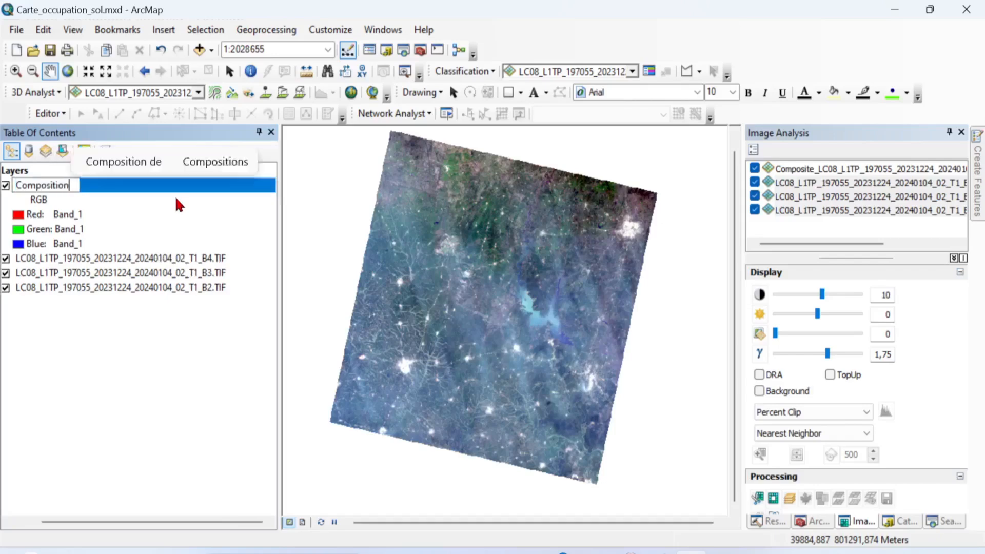
{"action": "key", "text": "Return"}
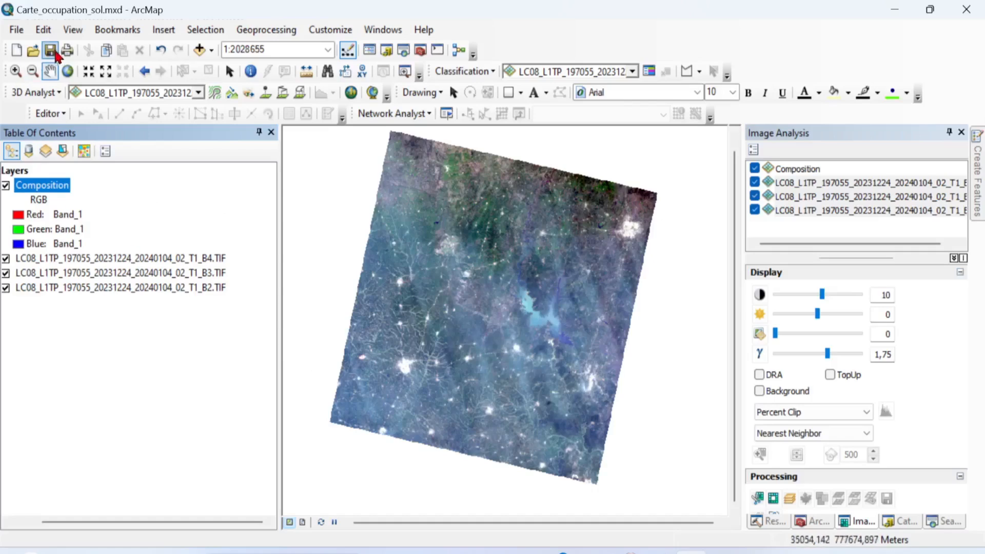
{"action": "left_click", "coordinate": [50, 50]}
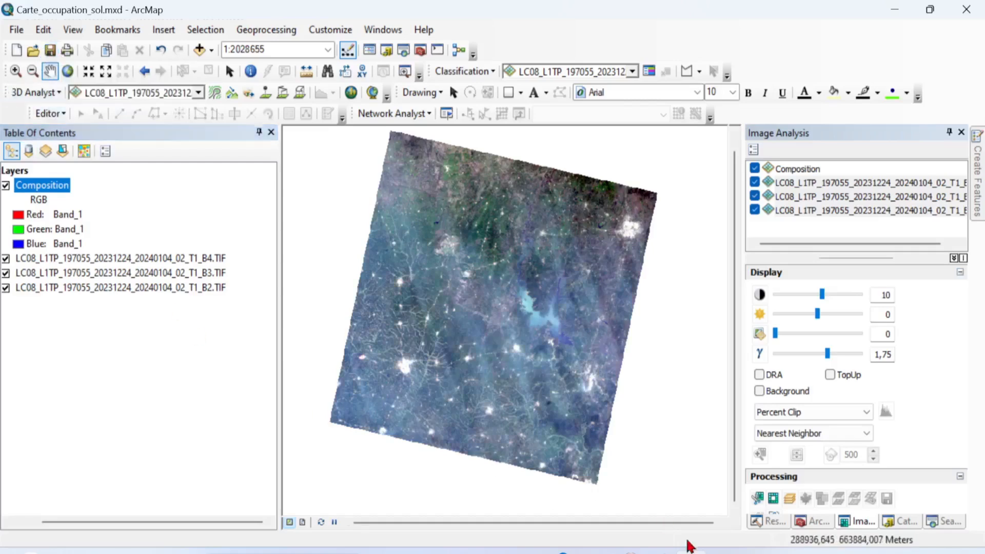
{"action": "left_click", "coordinate": [691, 553]}
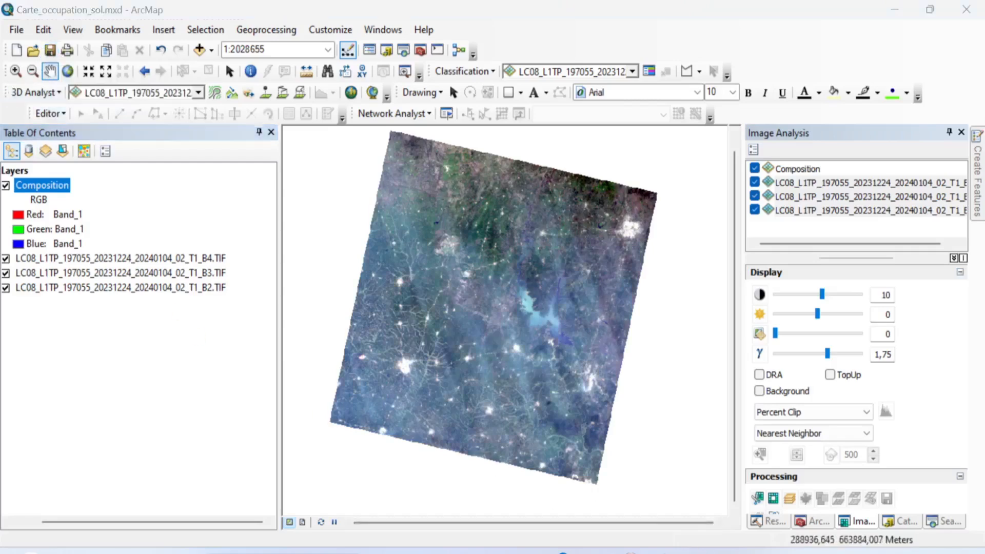